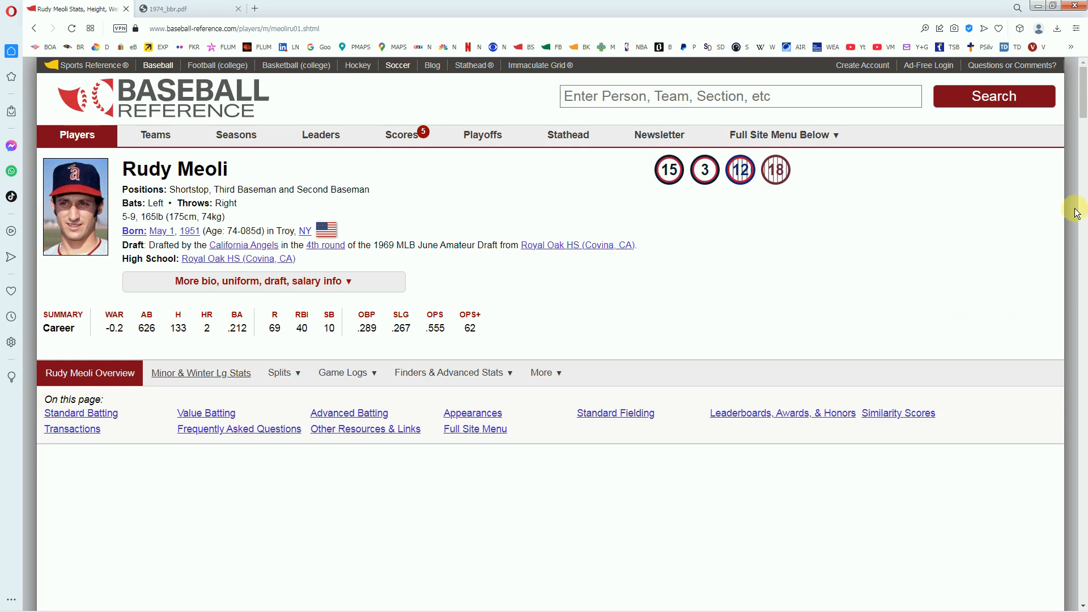
- Review Rudy Meoli's season-by-season Standard Batting table and check the California Angels infielders in the 1974_bbr.pdf roster
left_click_drag(1082, 110, 1082, 162)
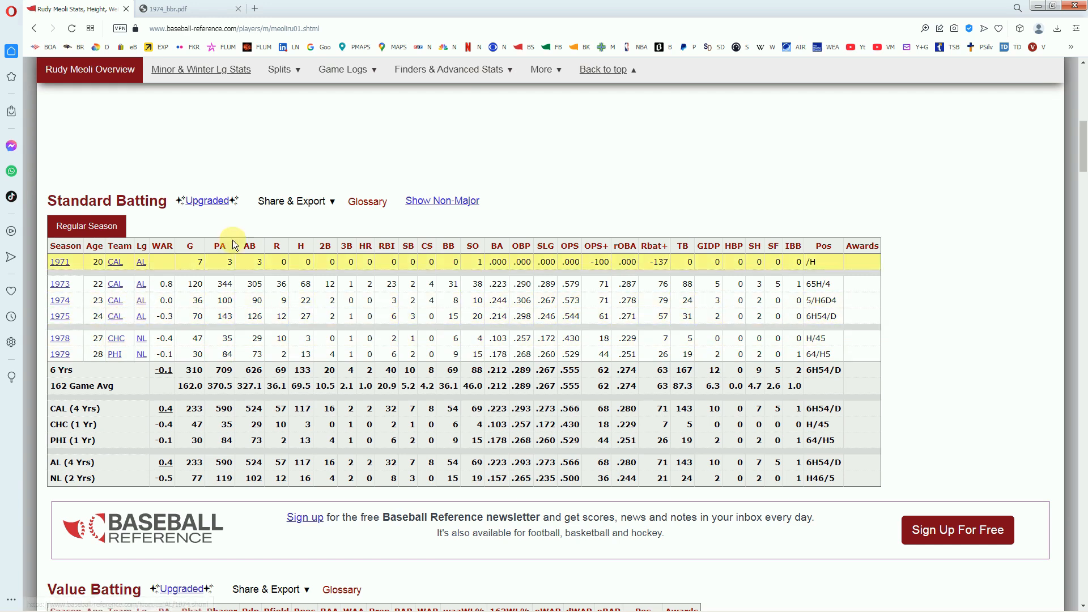
left_click(206, 12)
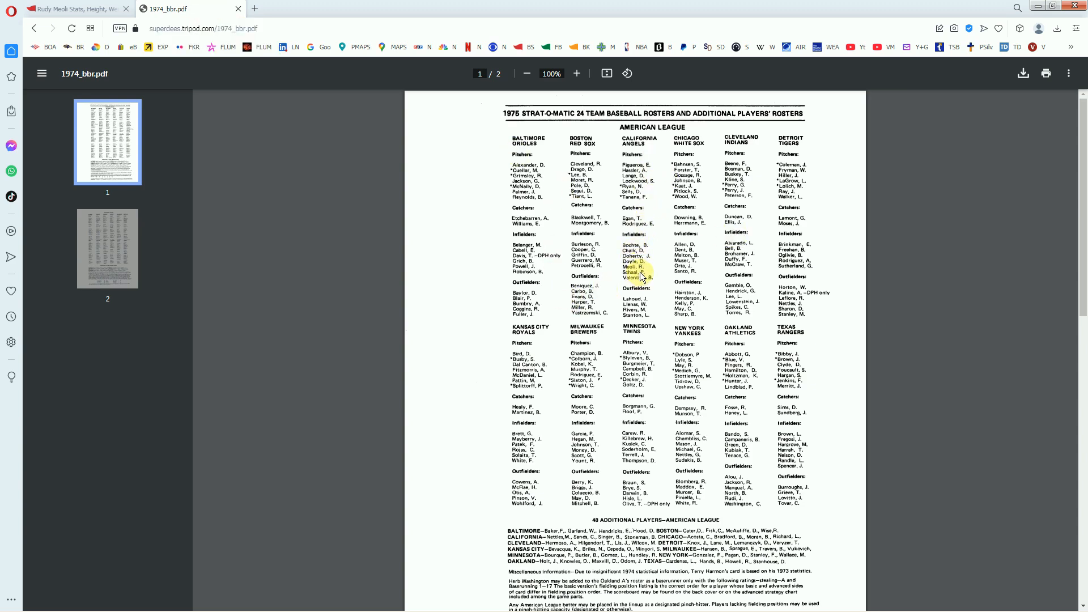
- Switch to the Excel workbook 00AAAGAME005.xls and enter 100 in the yellow column H for Rudy Meoli
mouse_move(363, 610)
left_click(171, 604)
left_click(791, 219)
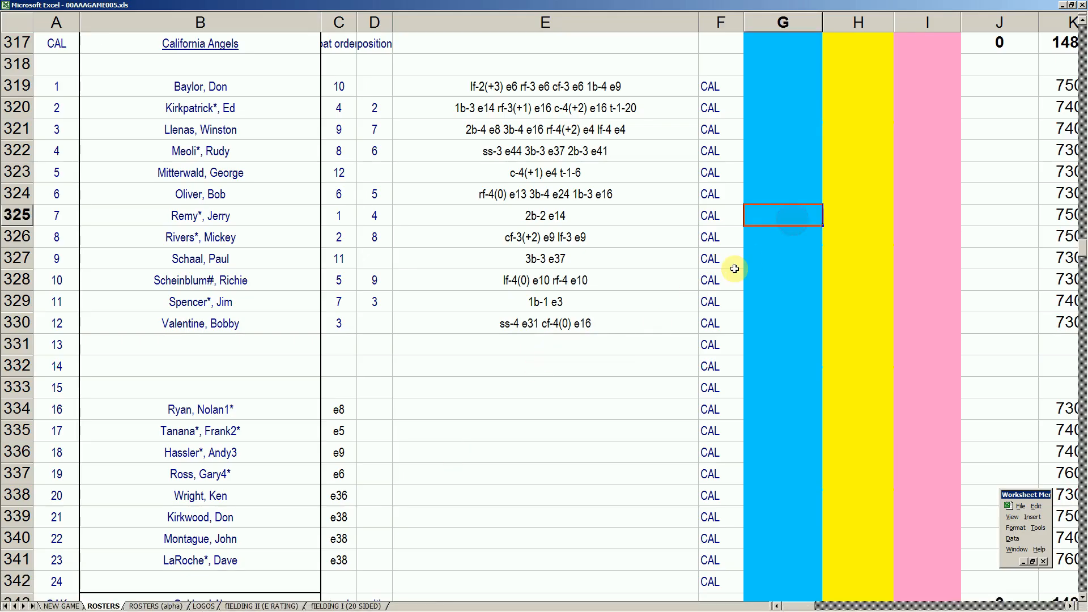
key("Up")
key("Up")
key("Down")
key("Down")
key("Down")
key("Up")
key("Up")
key("Up")
key("Up")
key("Up")
key("Right")
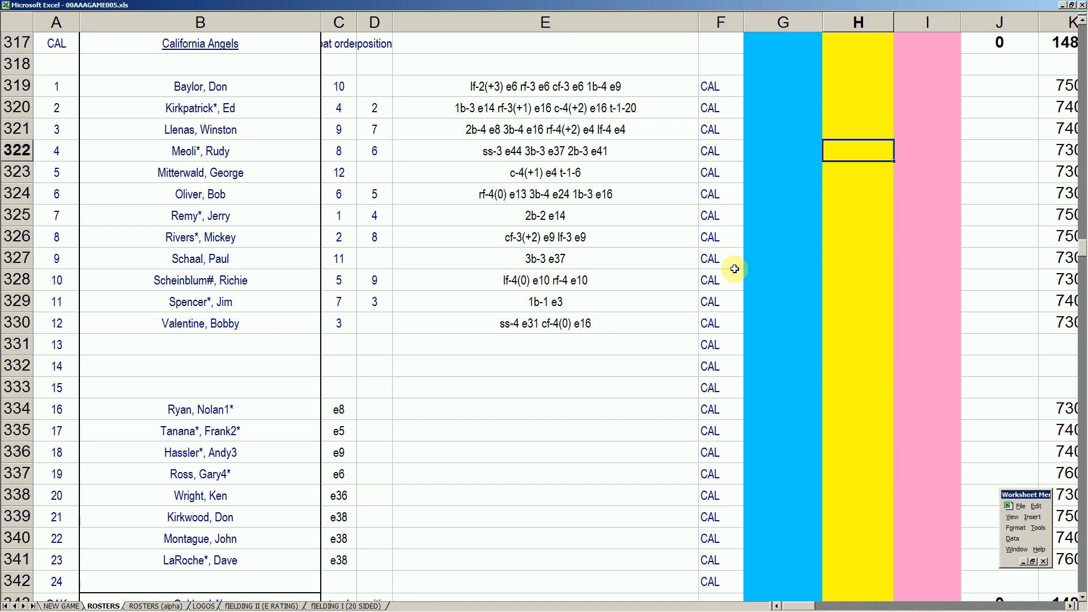
type("100")
key("Return")
- Switch to Opera, find George Mitterwald on Baseball Reference by searching for "mitter", and view his yearly batting statistics
mouse_move(583, 611)
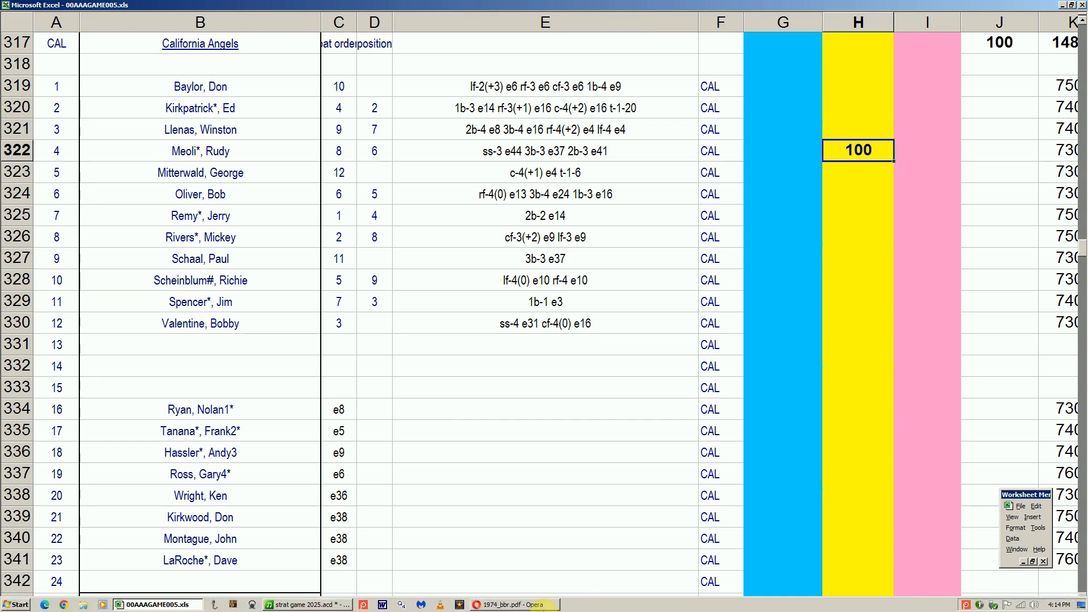
left_click(521, 605)
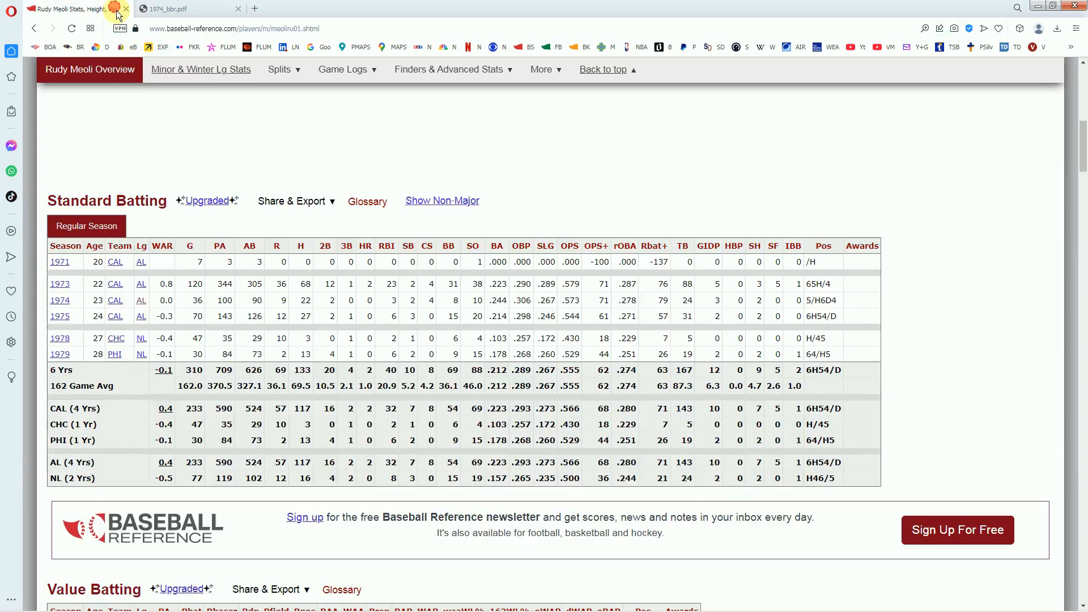
left_click(105, 9)
scroll(1076, 158, "up", 10)
left_click(902, 93)
type("itter")
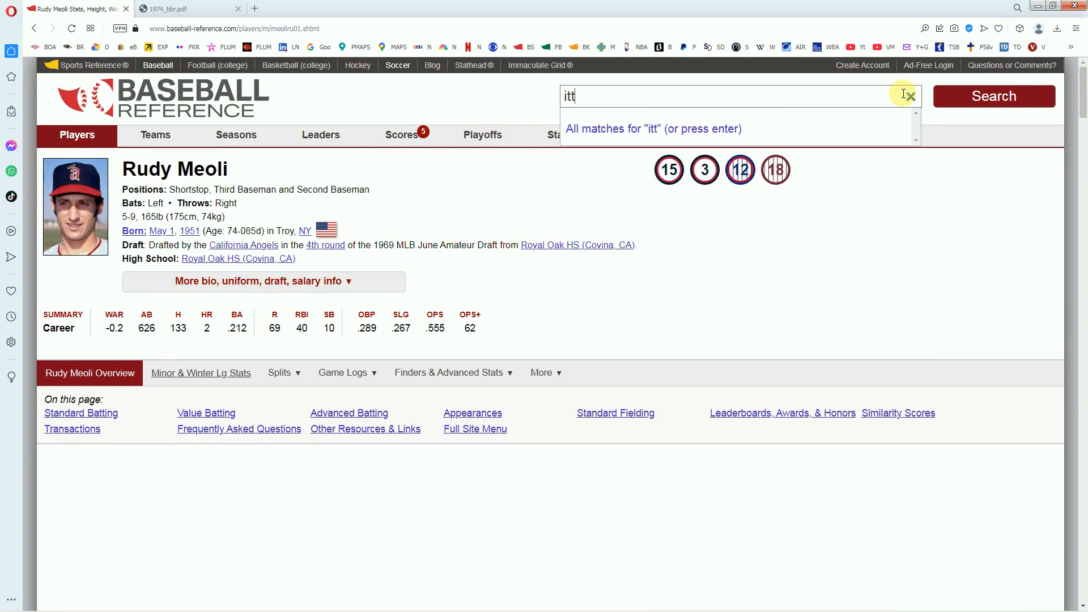
key("BackSpace")
key("BackSpace")
key("BackSpace")
key("BackSpace")
key("BackSpace")
type("mitter")
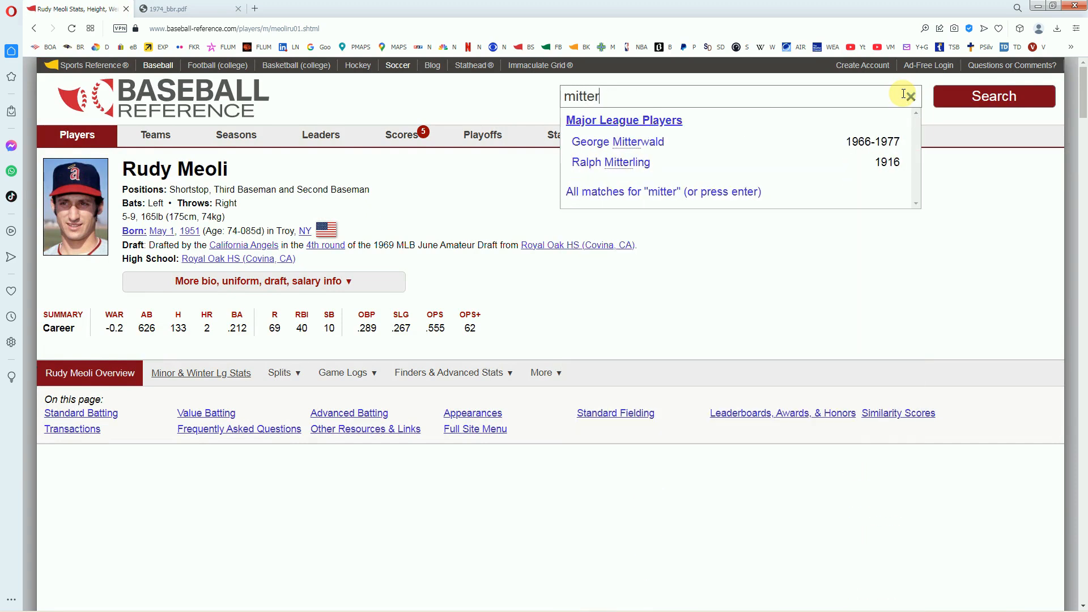
left_click(644, 143)
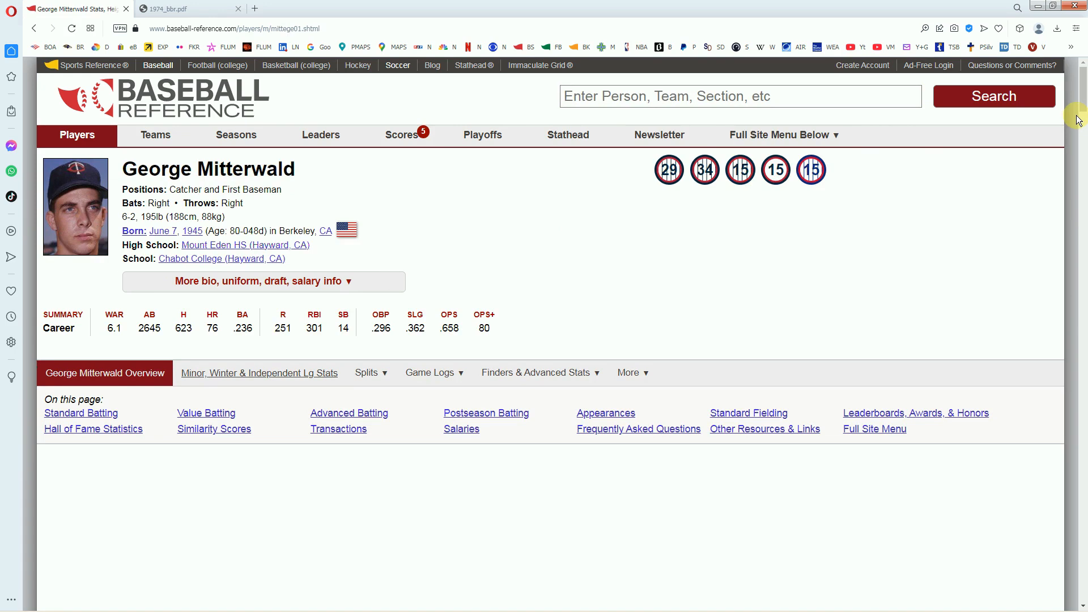
scroll(176, 127, "down", 10)
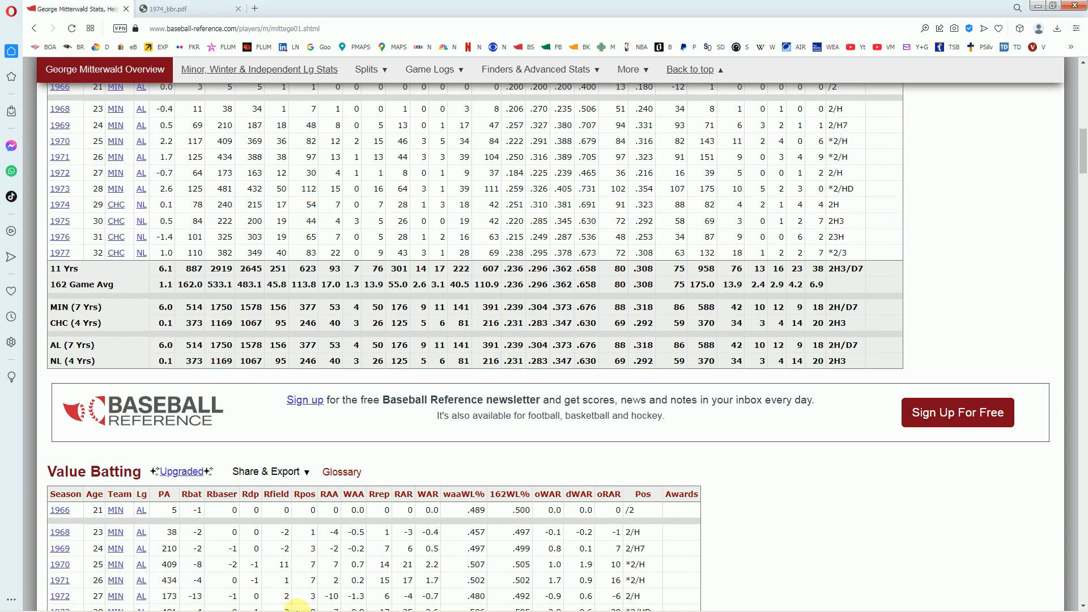
- Switch to the Excel roster and enter 100 in yellow column H for George Mitterwald
left_click(177, 607)
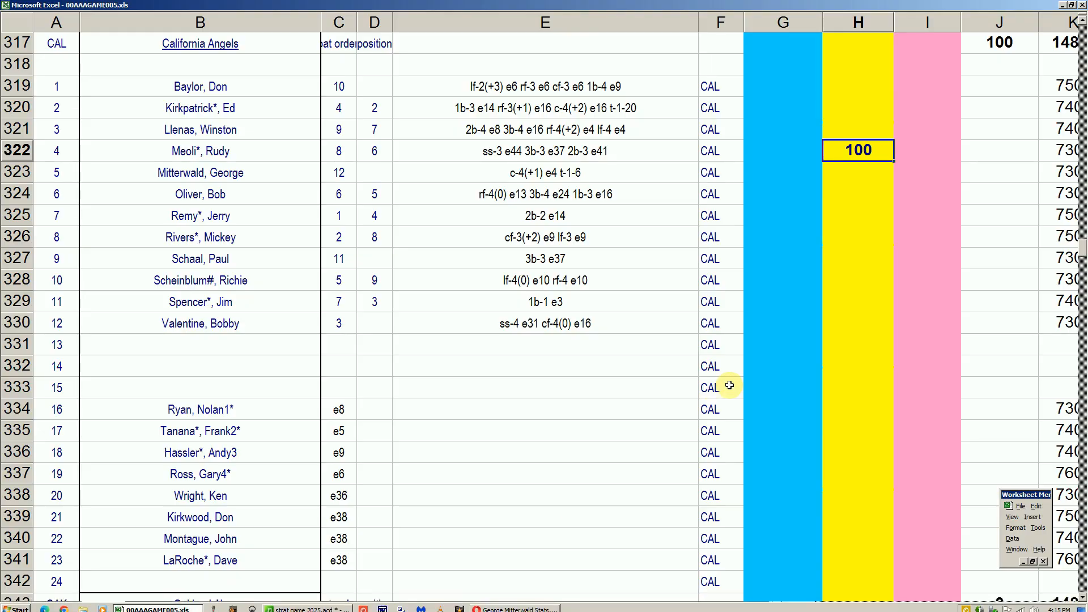
left_click(851, 177)
type("100")
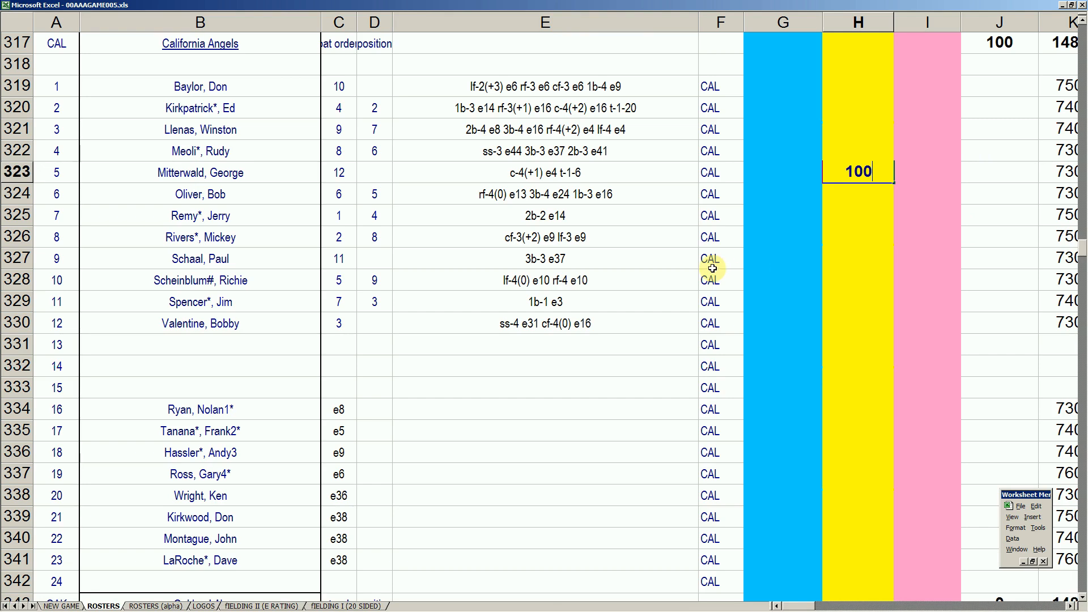
left_click(797, 241)
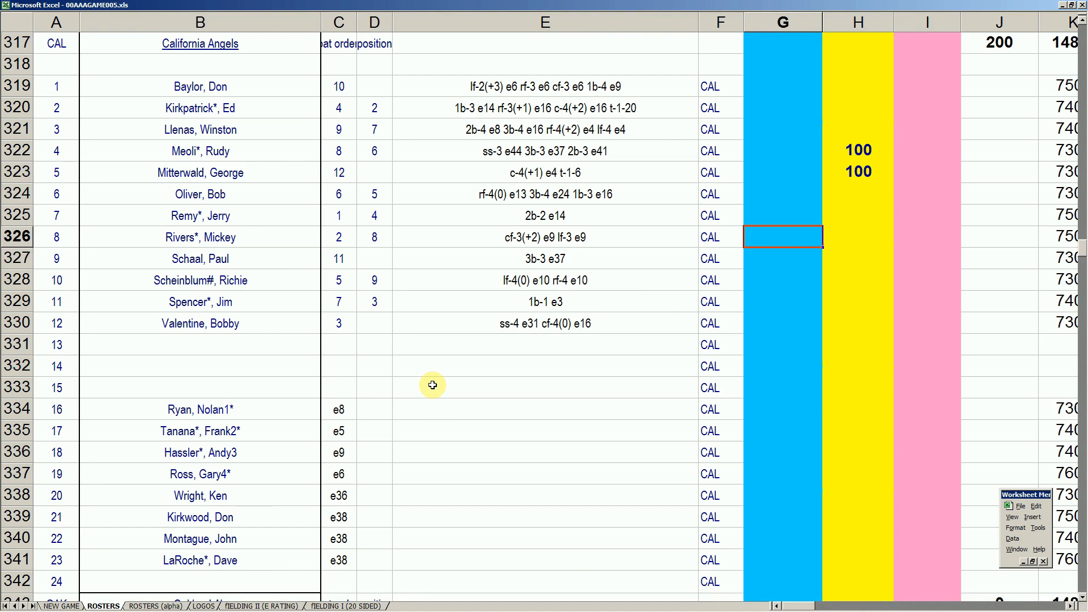
- Switch to Opera, search Baseball Reference for "bob oliver", and view Bob Oliver's Standard Batting table
mouse_move(571, 609)
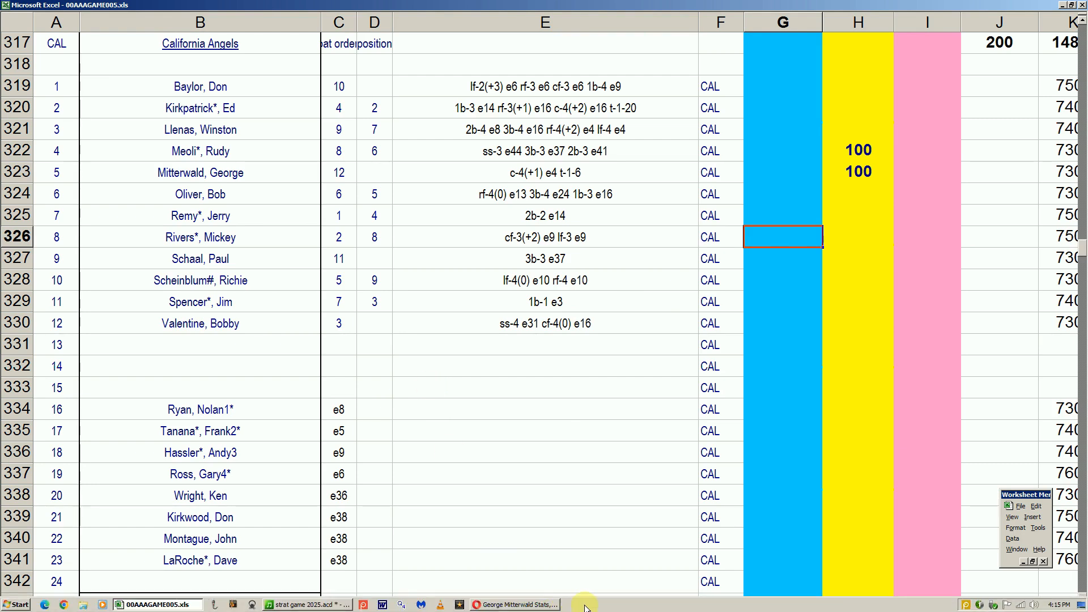
left_click(545, 604)
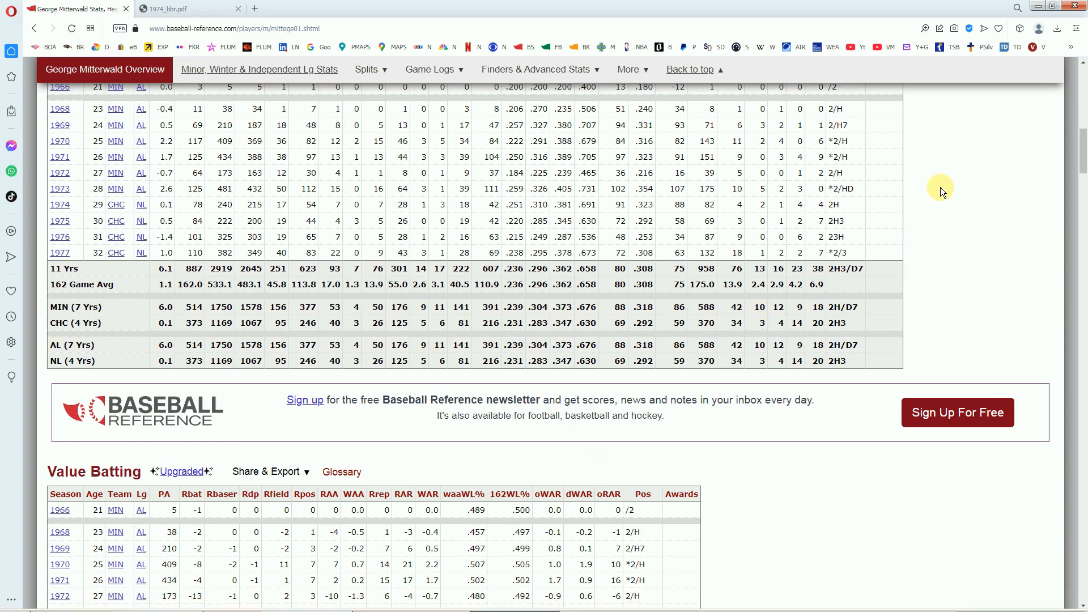
left_click_drag(1084, 161, 1081, 93)
left_click(857, 103)
type("bob")
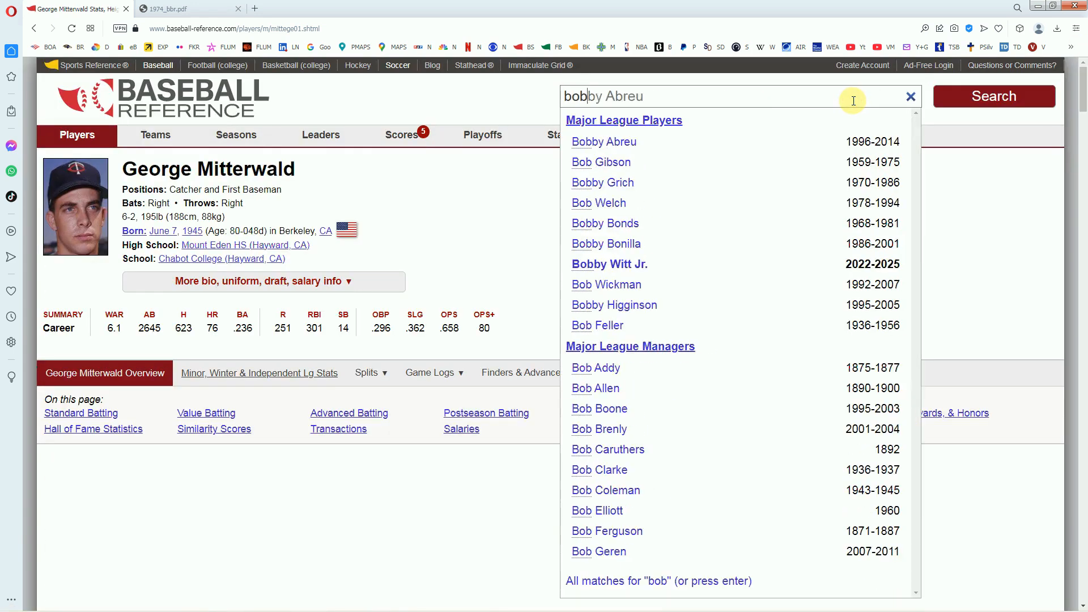
type(" oliver")
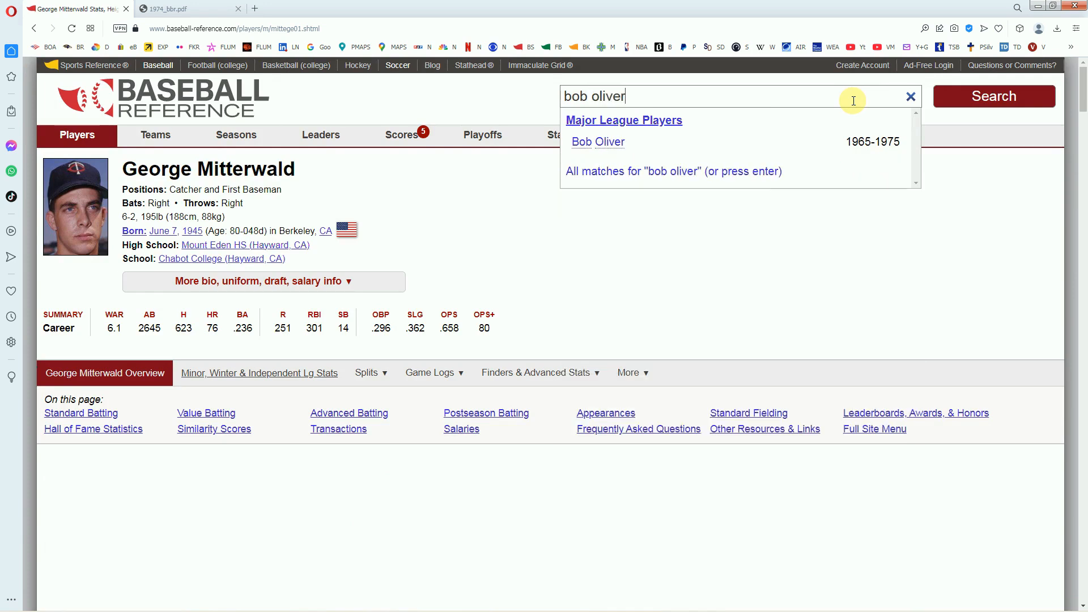
left_click(611, 148)
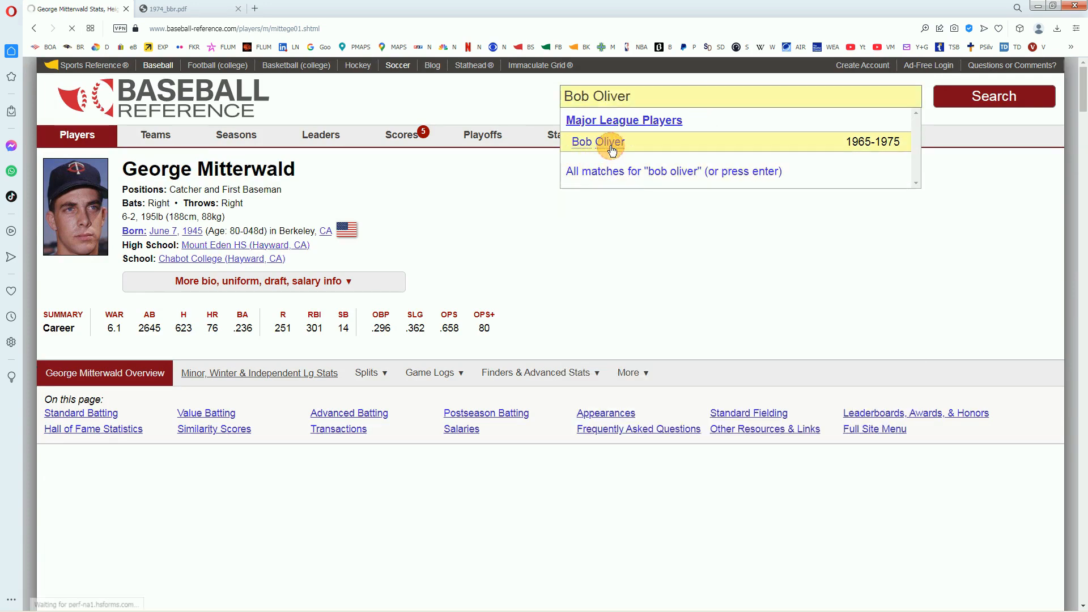
left_click(1083, 111)
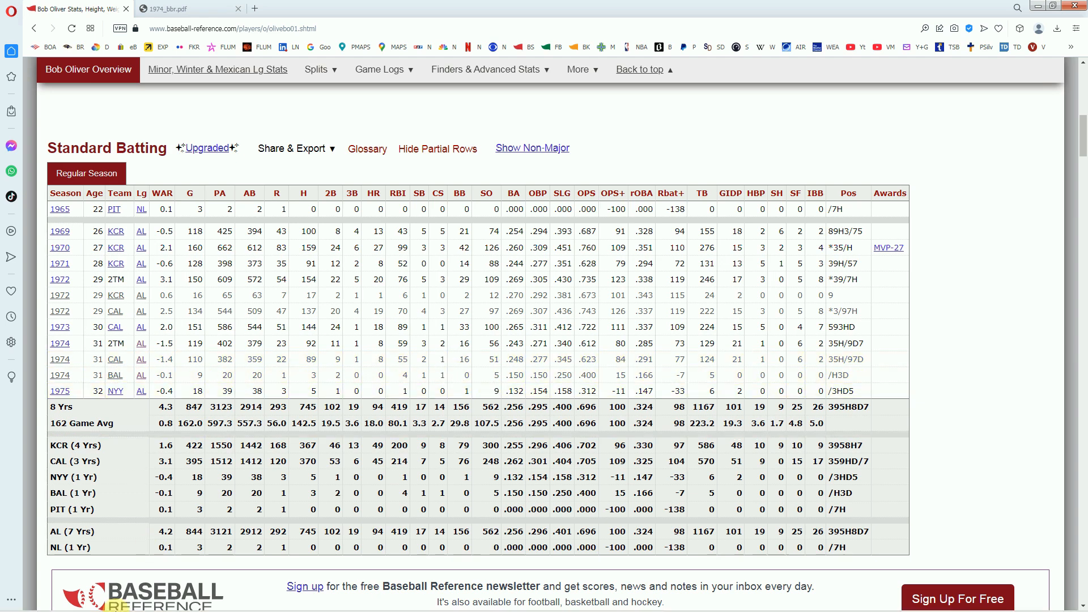
mouse_move(96, 611)
left_click(135, 605)
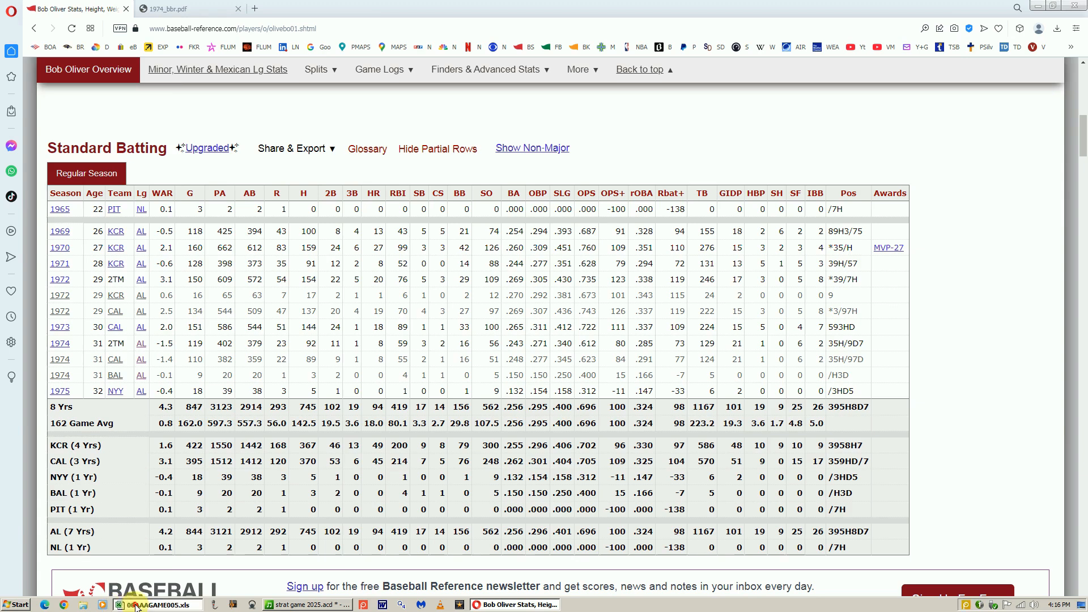
left_click(841, 232)
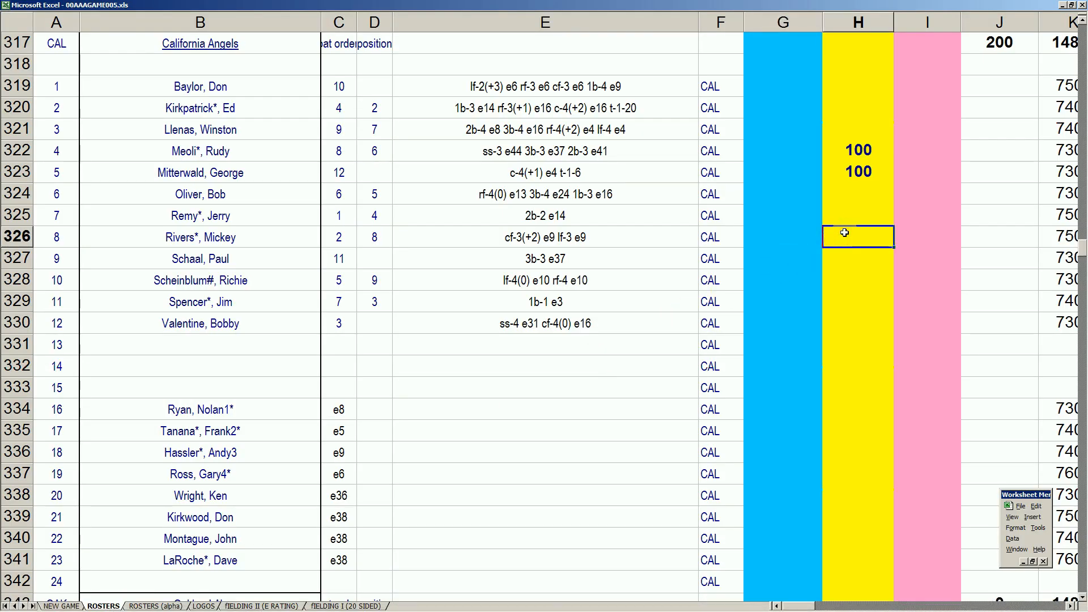
key("Up")
key("Up")
type("100")
key("Return")
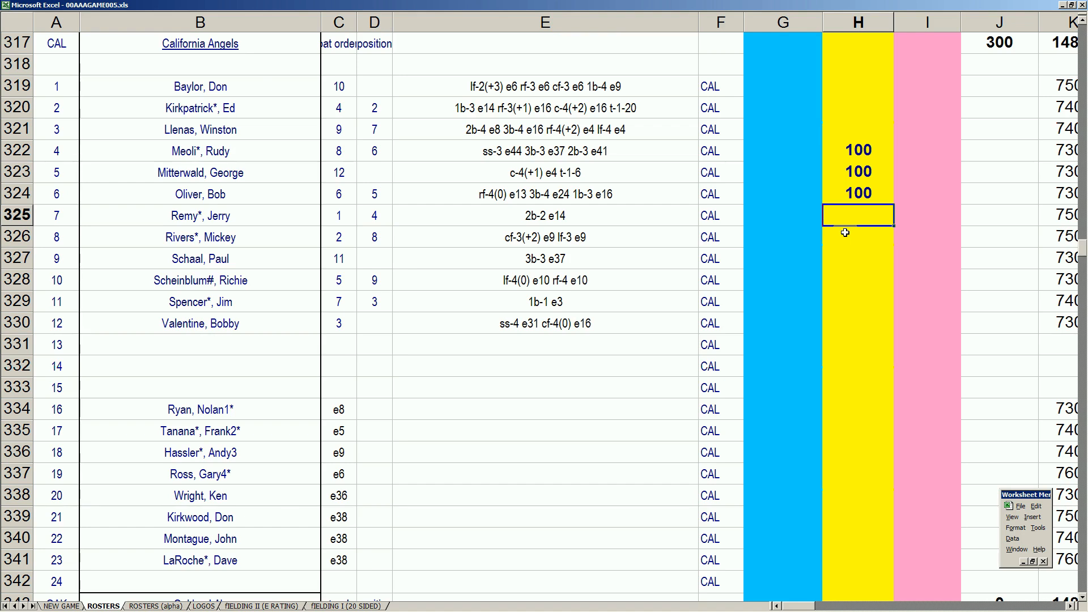
- Switch to Opera, look up Paul Schaal's yearly batting statistics by searching for "schaal", and check the Angels roster in 1974_bbr.pdf
mouse_move(569, 596)
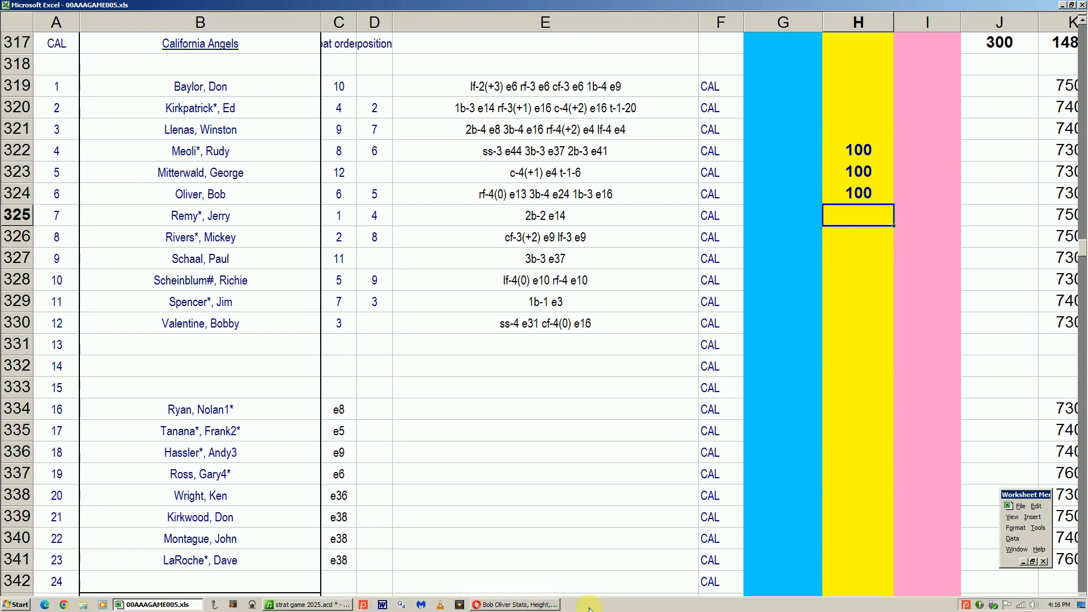
left_click(515, 604)
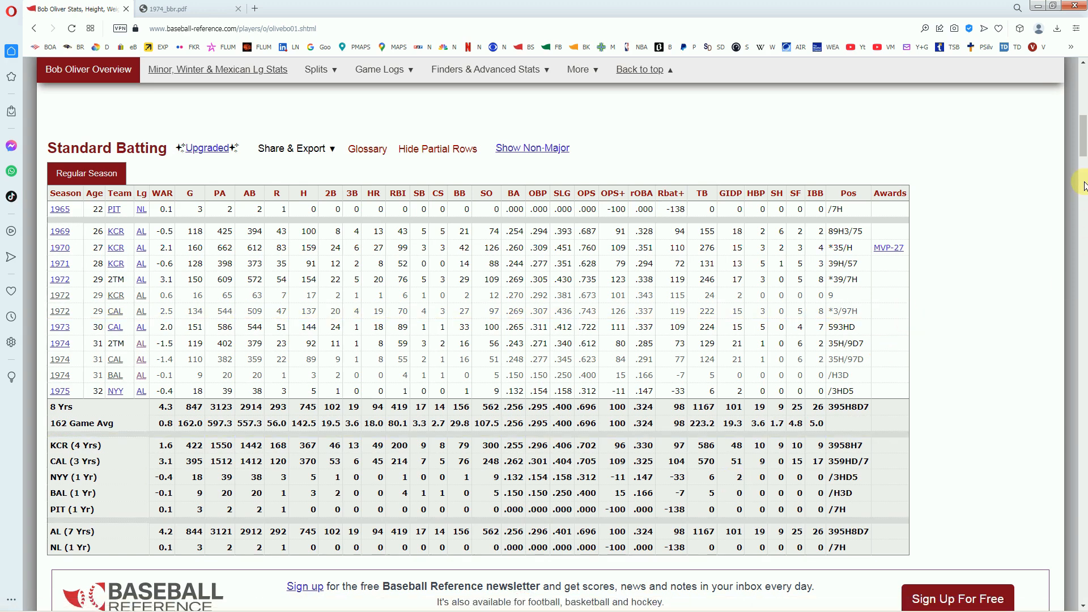
left_click_drag(1083, 146, 1083, 80)
left_click(882, 94)
type("schaal")
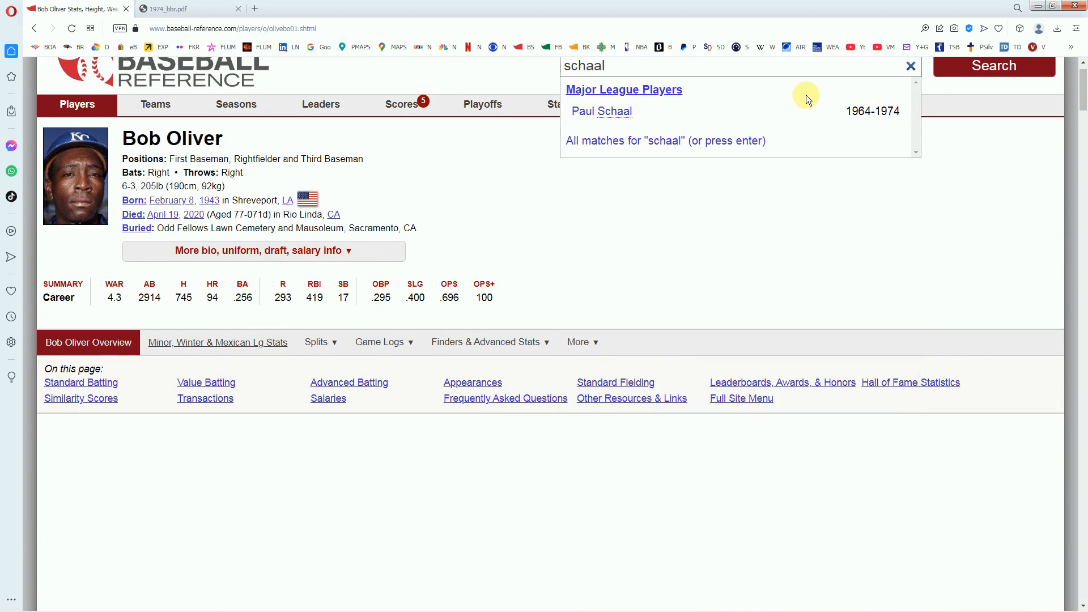
left_click(623, 112)
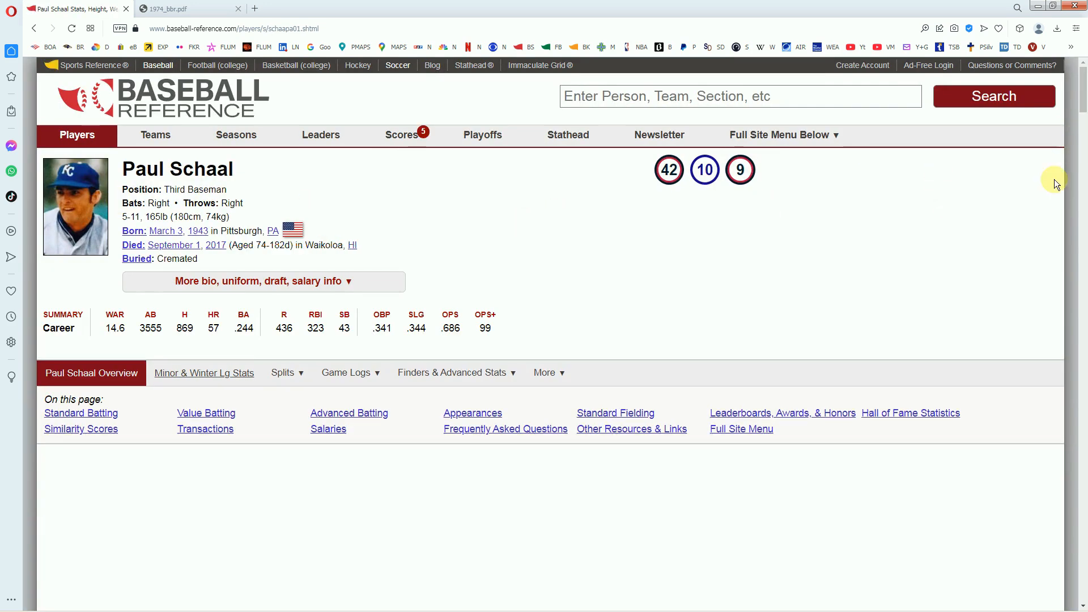
left_click_drag(1079, 100, 1082, 151)
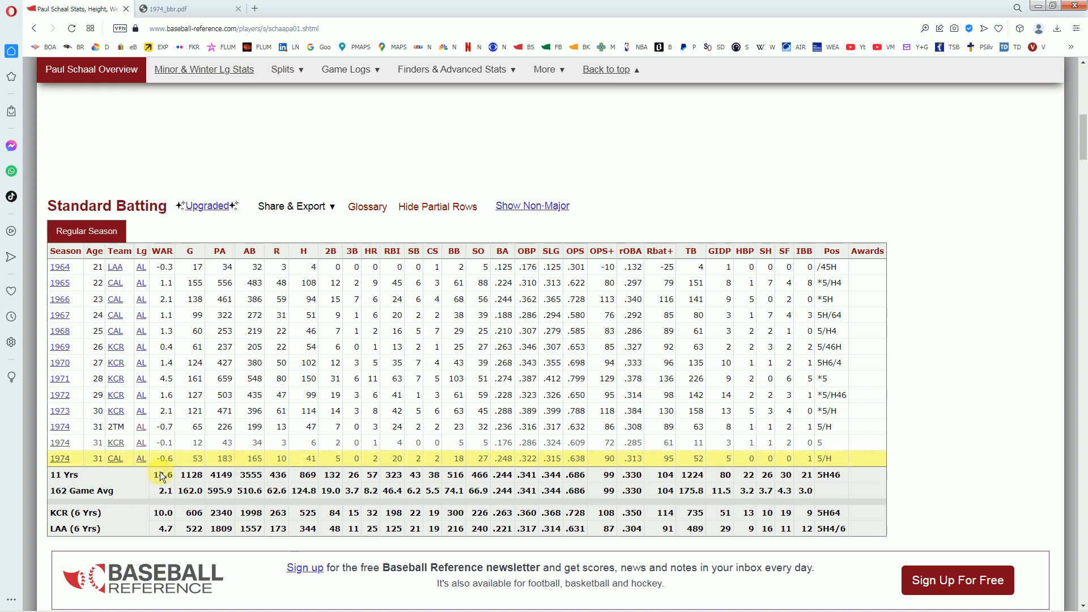
left_click(187, 9)
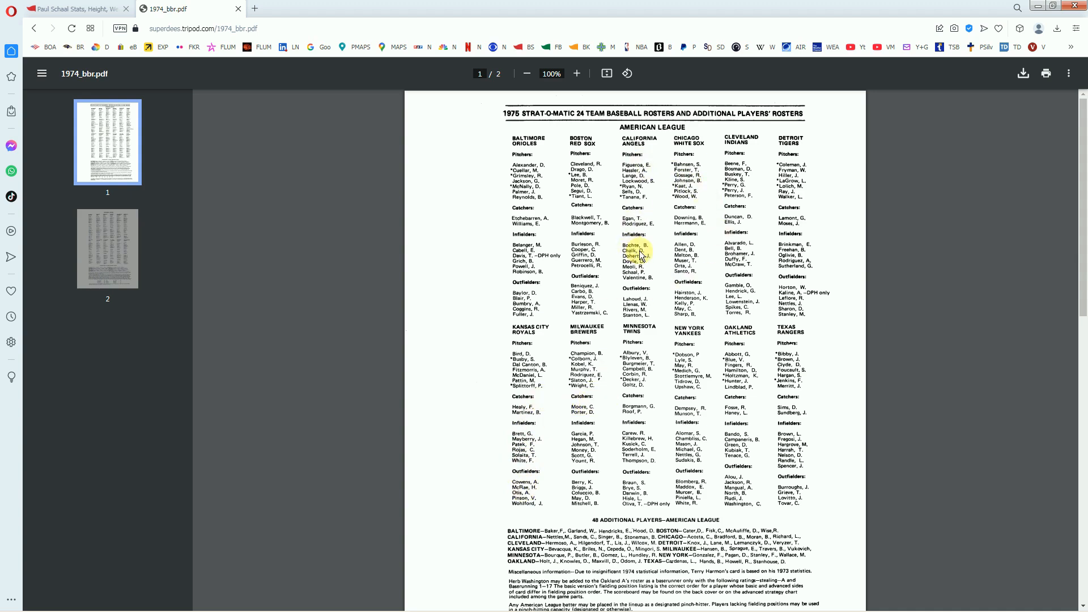
mouse_move(340, 606)
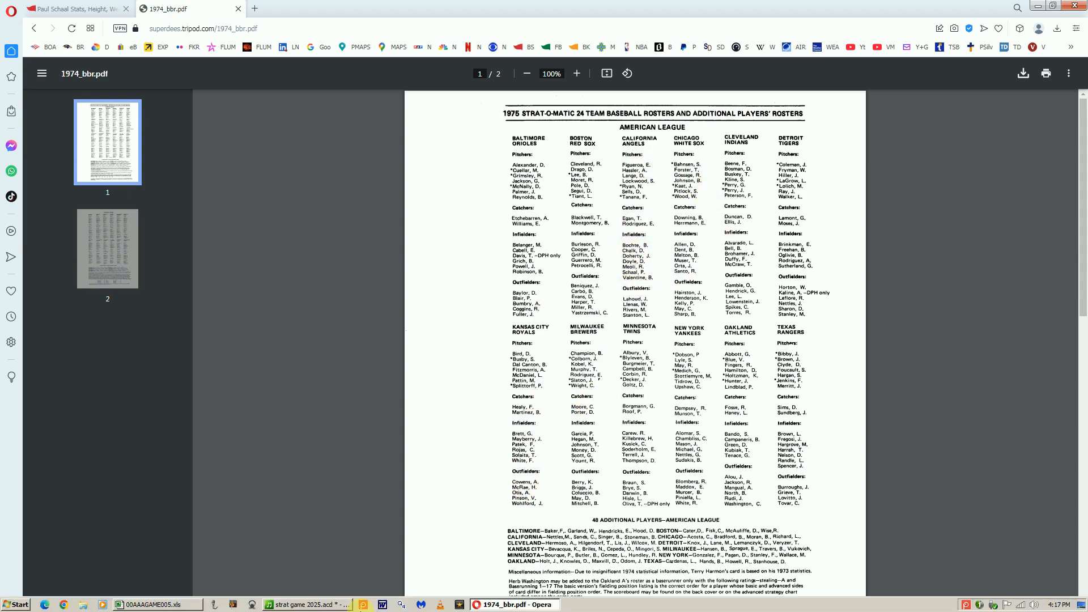
left_click(152, 606)
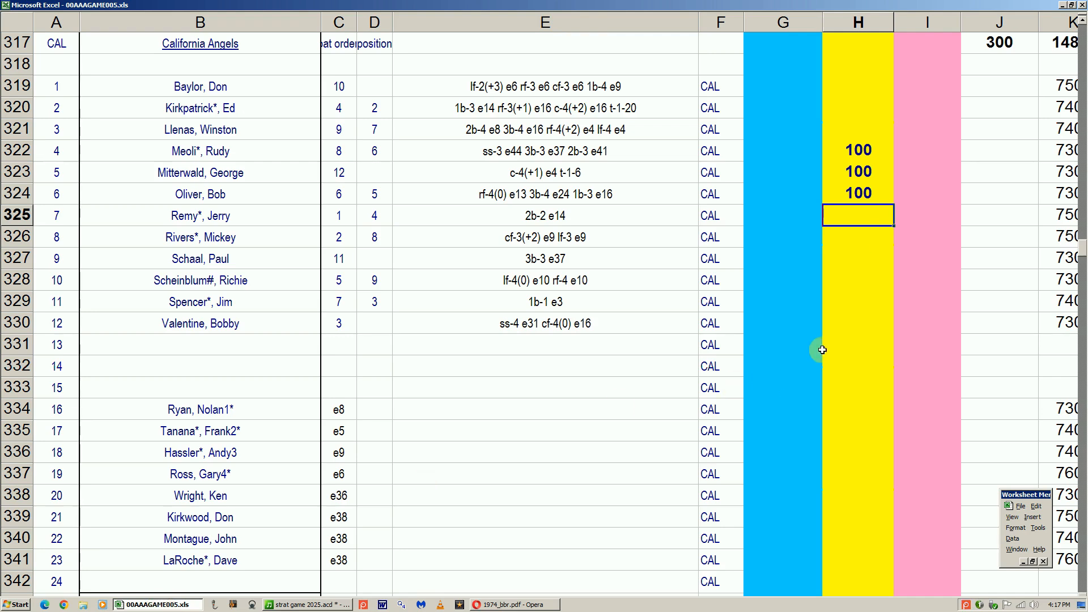
left_click(847, 262)
key("Up")
key("Up")
key("Up")
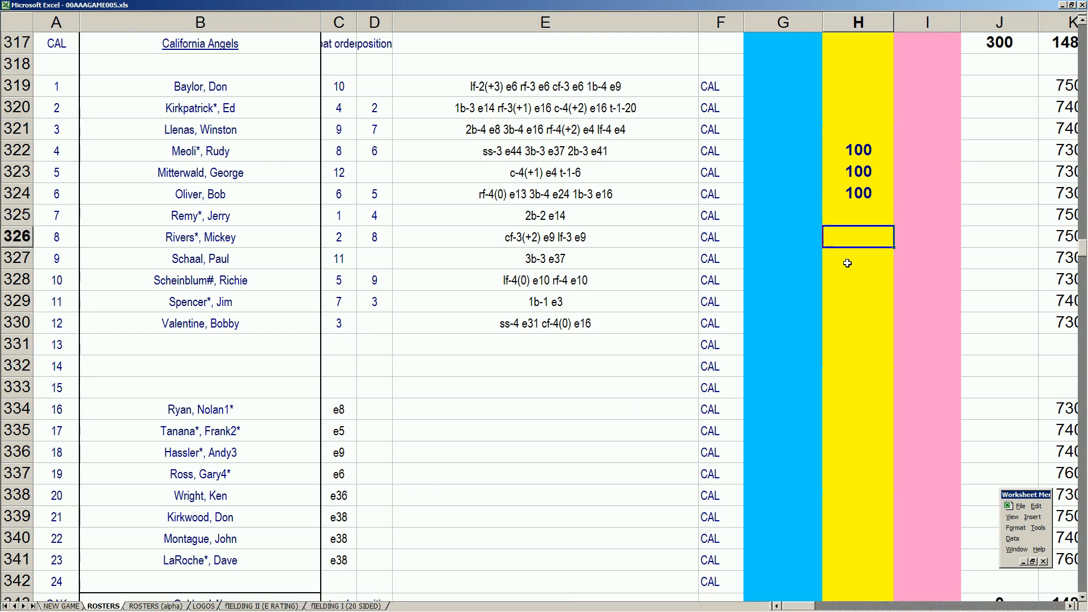
key("Down")
key("Down")
key("Down")
key("Down")
key("Down")
key("Up")
key("Up")
type("100")
key("Return")
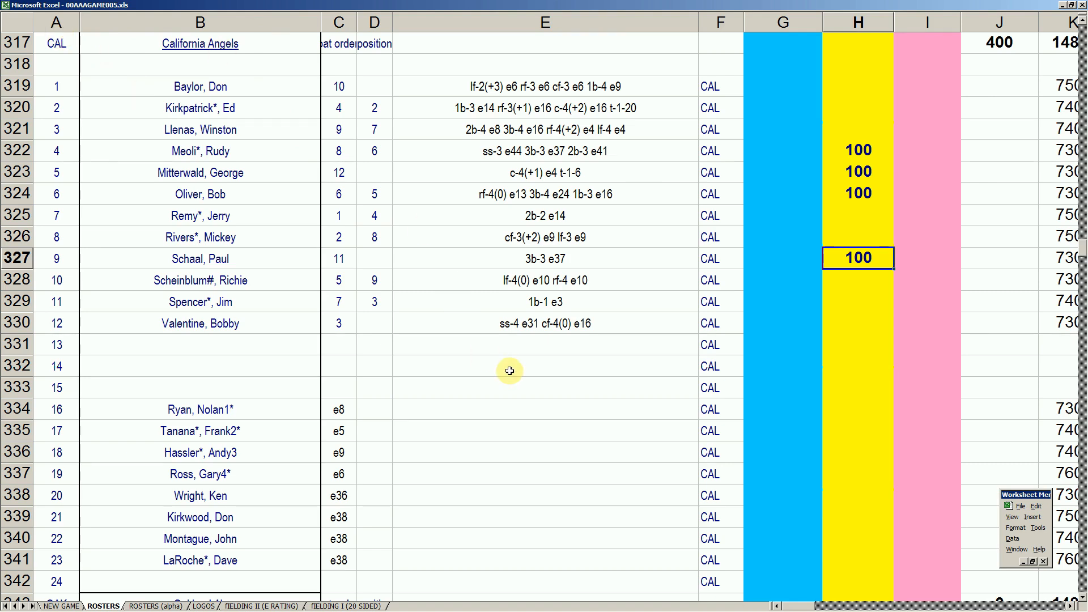
- Switch to Opera, search Baseball Reference for "sche", and view Richie Scheinblum's Standard Batting table
left_click(493, 605)
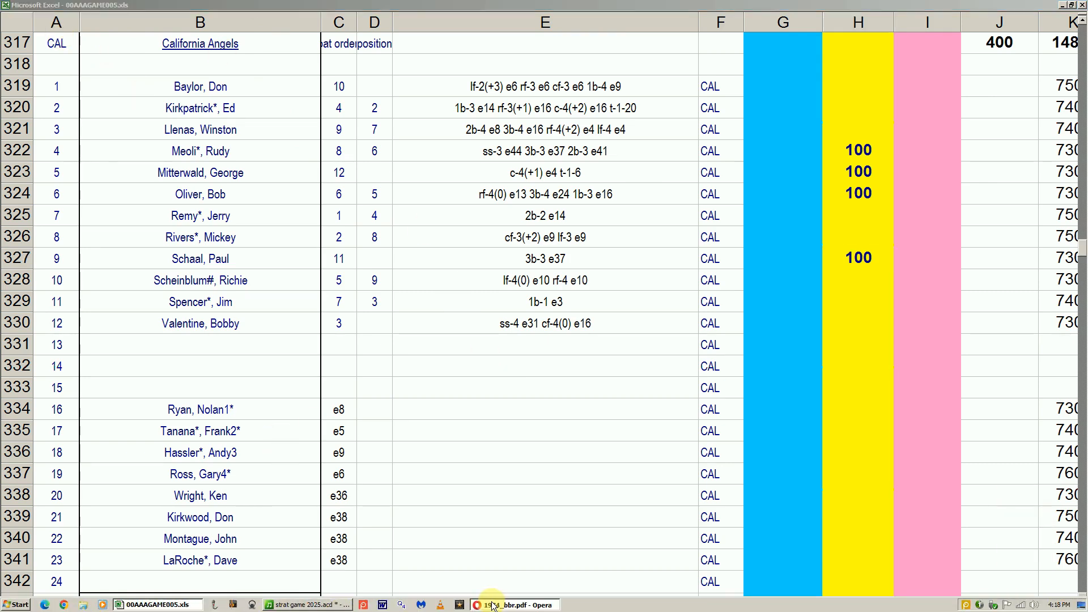
left_click(96, 9)
left_click_drag(1083, 149, 1082, 90)
left_click(874, 97)
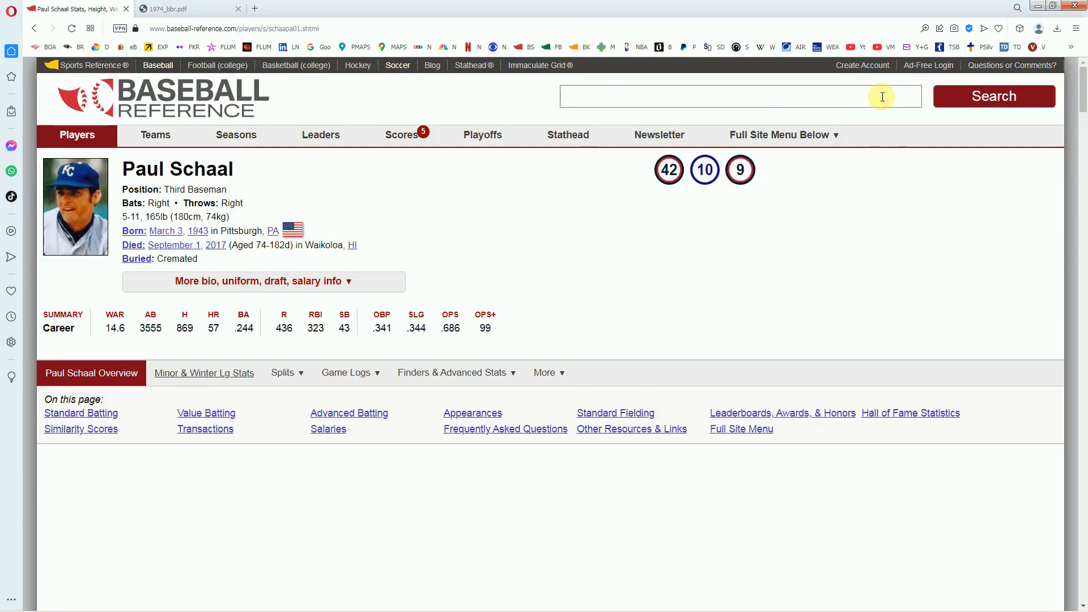
type("sche")
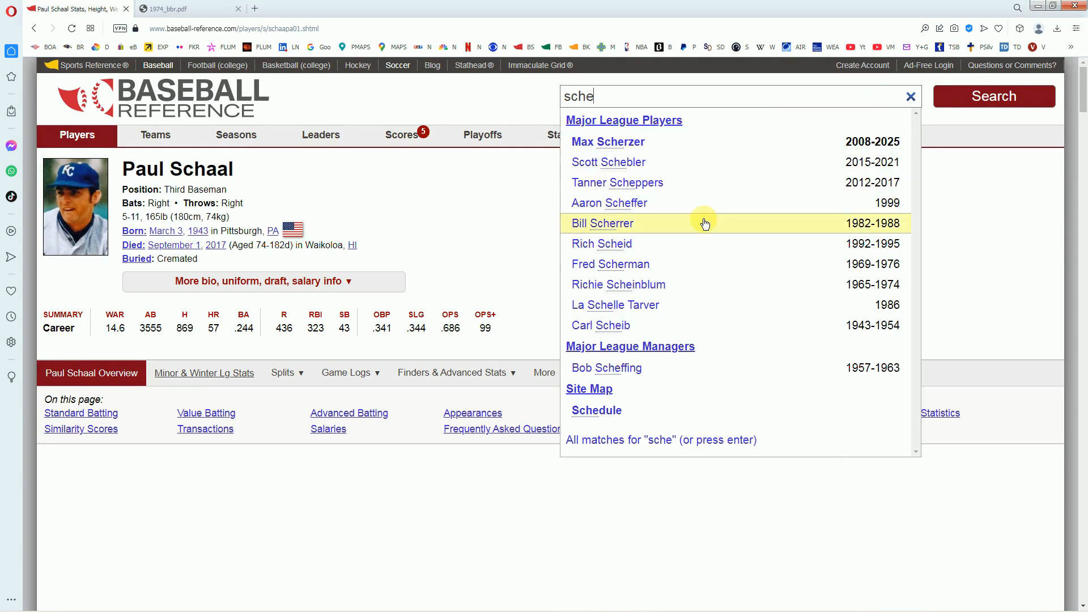
left_click(645, 284)
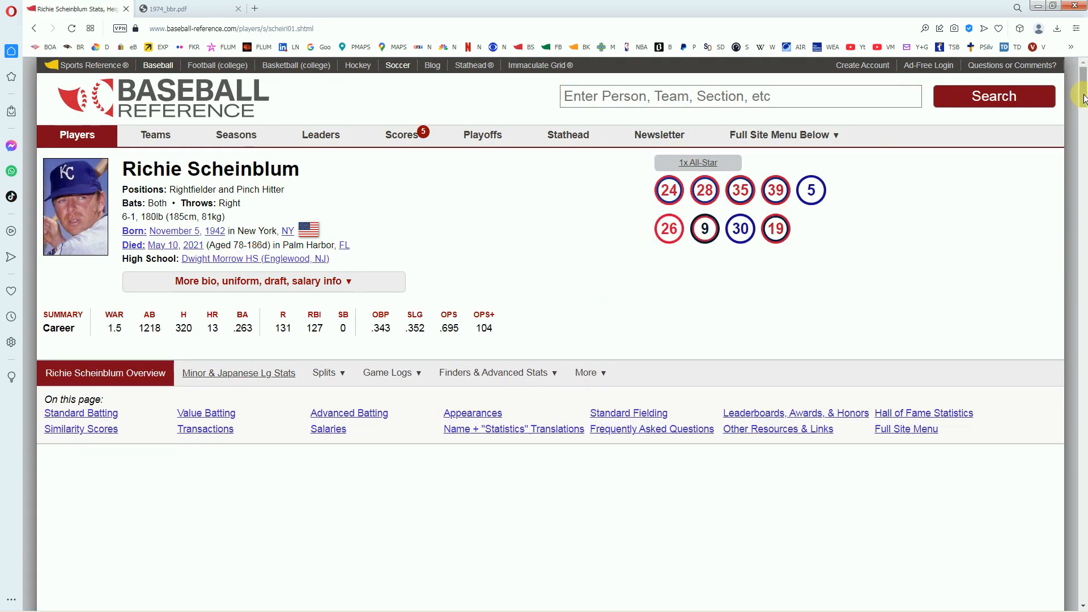
scroll(957, 194, "down", 6)
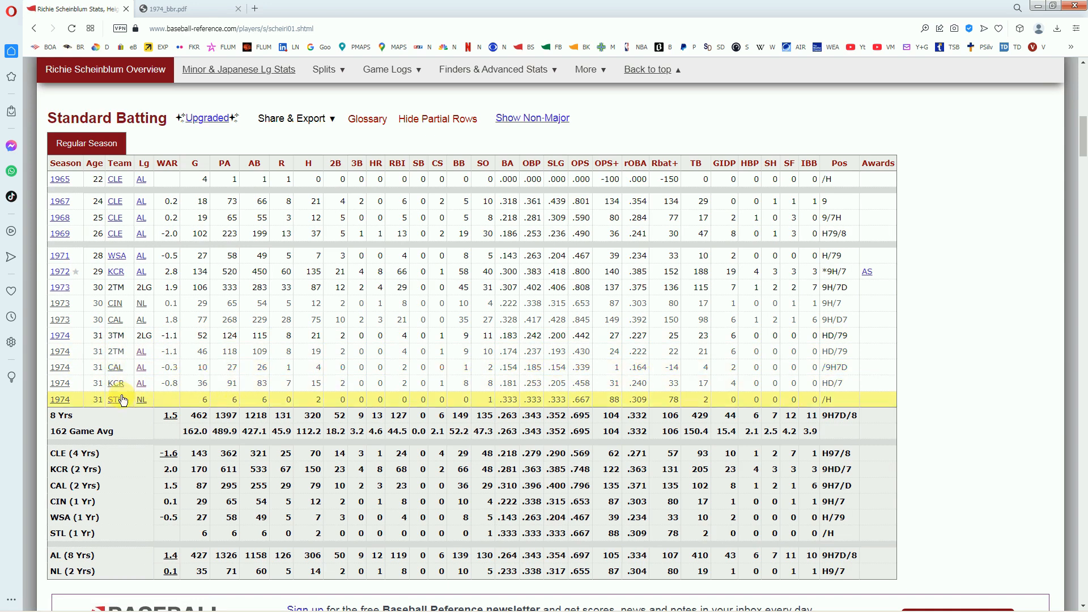
- Compare Scheinblum's yearly batting statistics with the American and National League rosters and additional-player lists in 1974_bbr.pdf
left_click(208, 9)
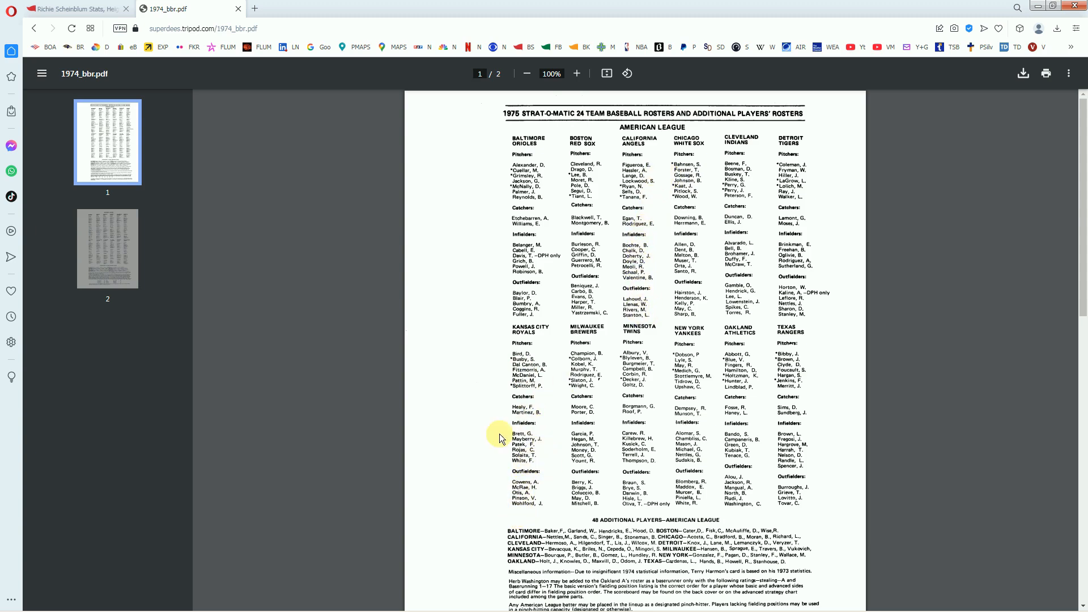
left_click(100, 8)
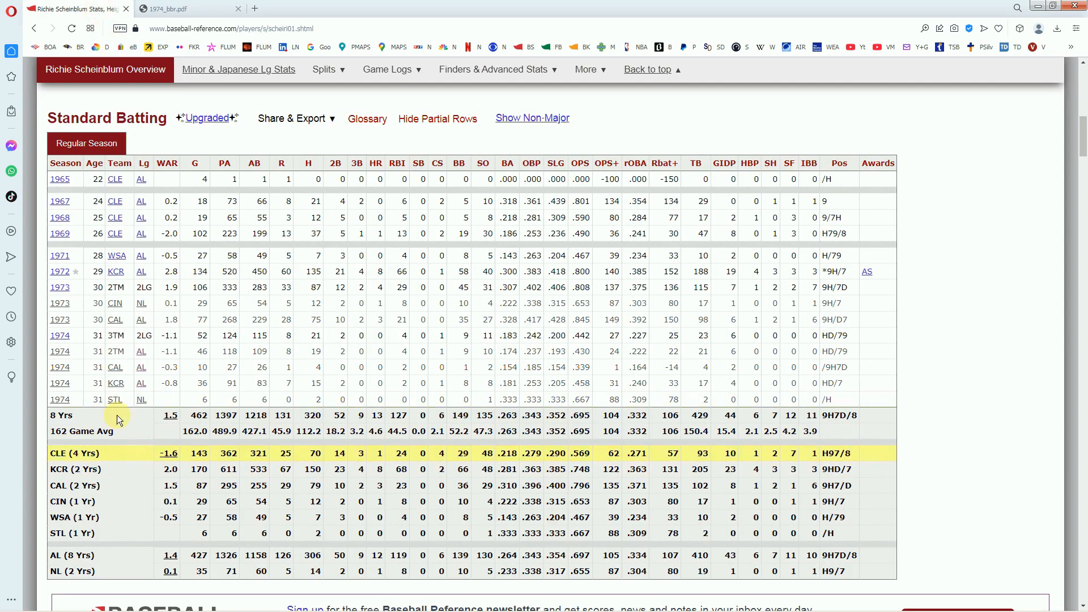
left_click(171, 11)
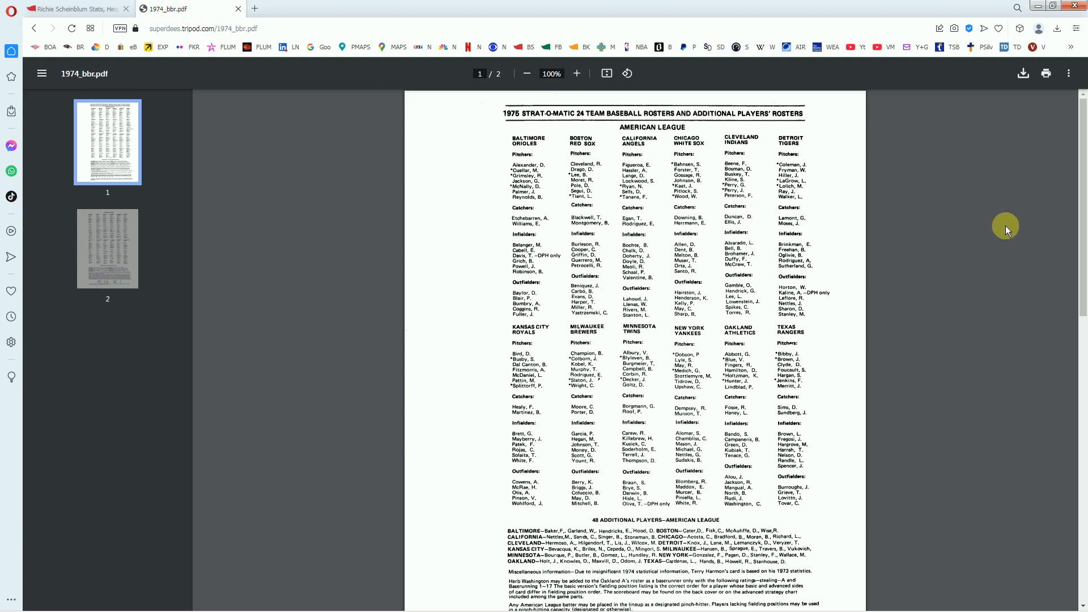
left_click_drag(1081, 260, 1084, 456)
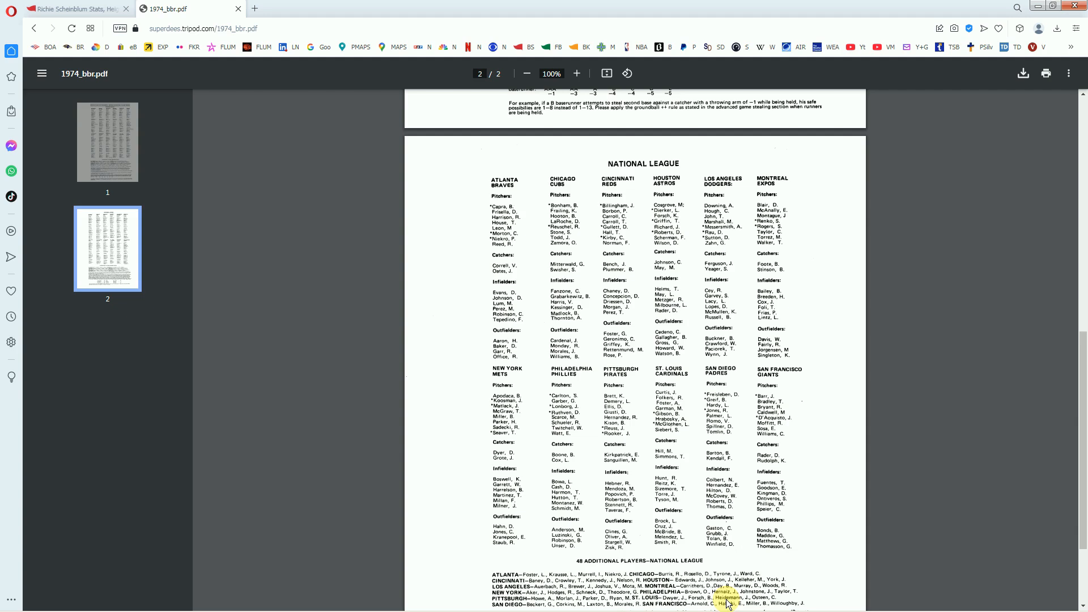
left_click_drag(1079, 388, 1085, 191)
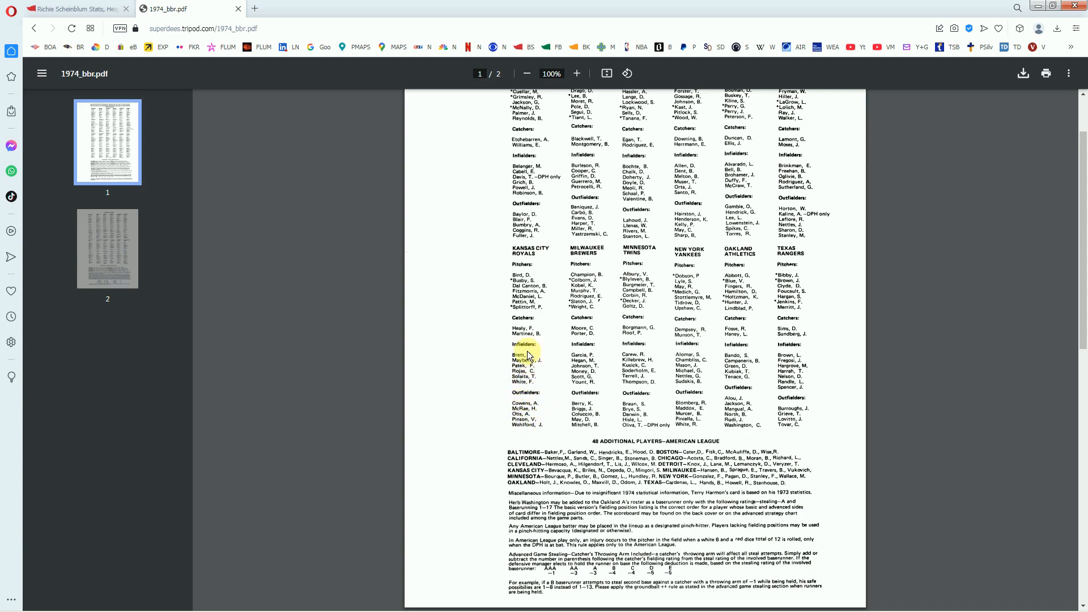
left_click_drag(1082, 308, 1082, 573)
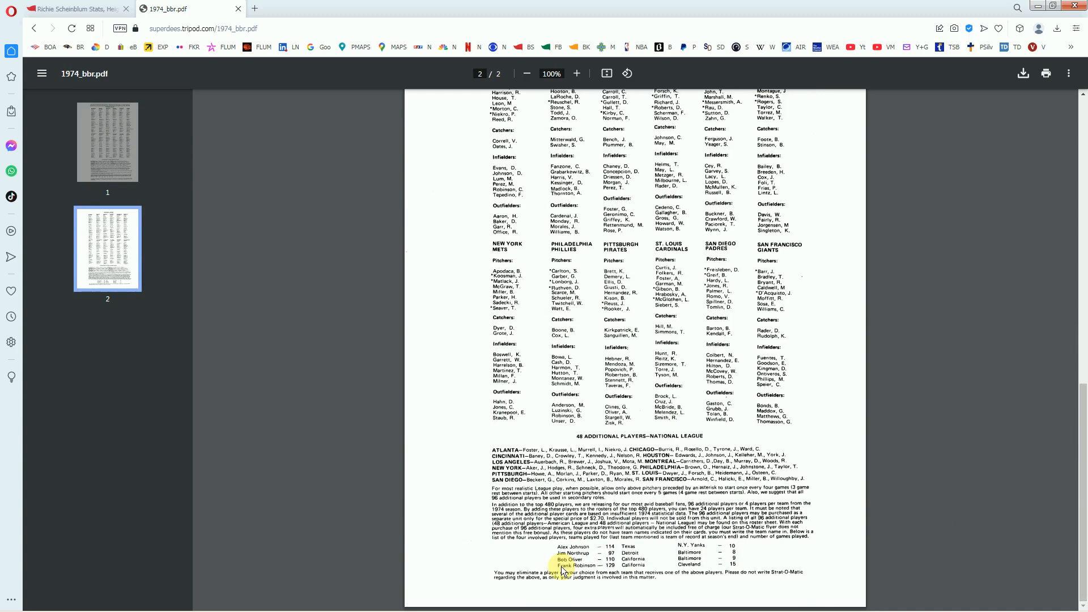
- Switch to the Excel roster and enter 1 in pink column I for Richie Scheinblum
mouse_move(381, 609)
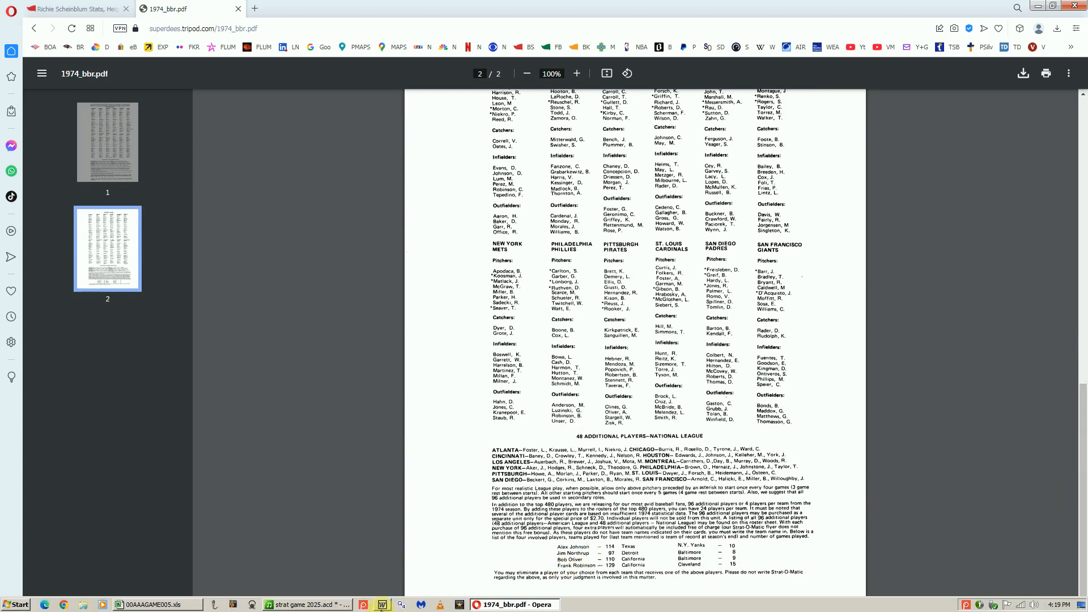
left_click(187, 604)
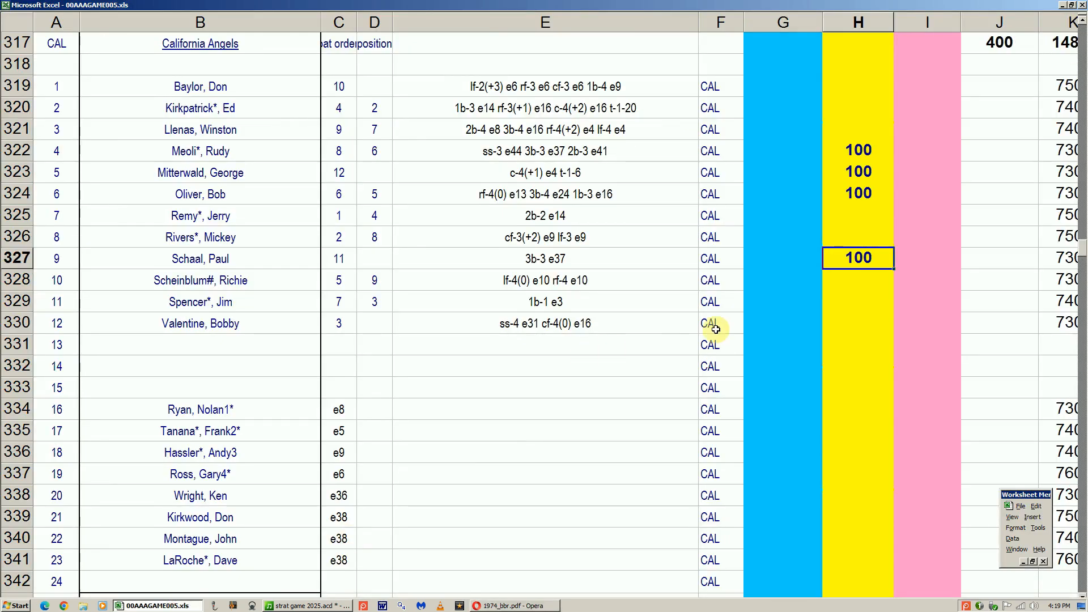
left_click(816, 286)
key("Right")
key("Right")
type("1")
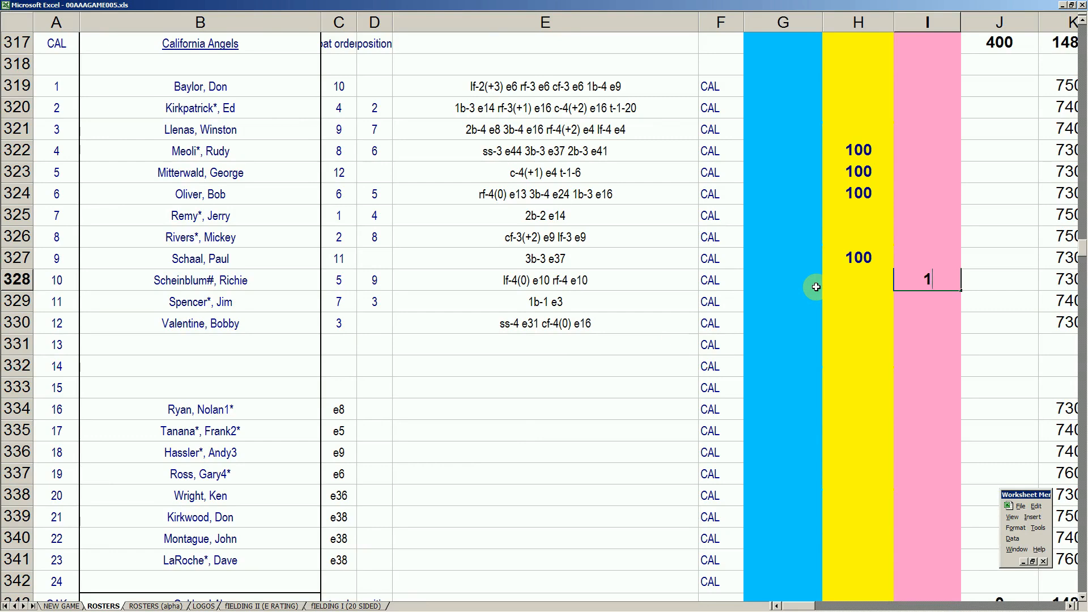
- Switch to Opera, search Baseball Reference for "valentine", and view Bobby Valentine's Standard Batting table
mouse_move(558, 611)
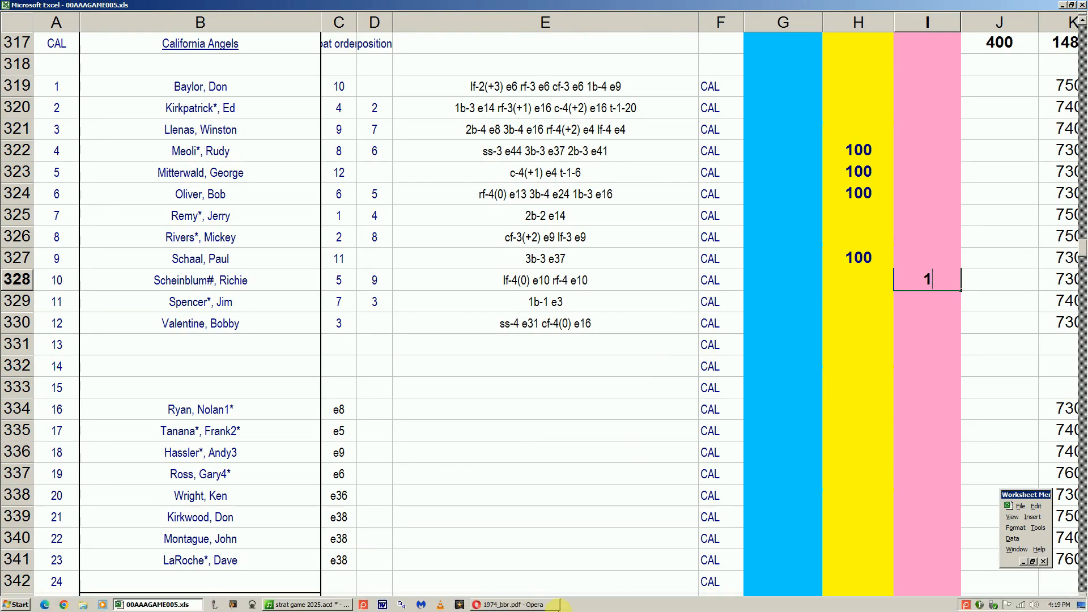
left_click(525, 605)
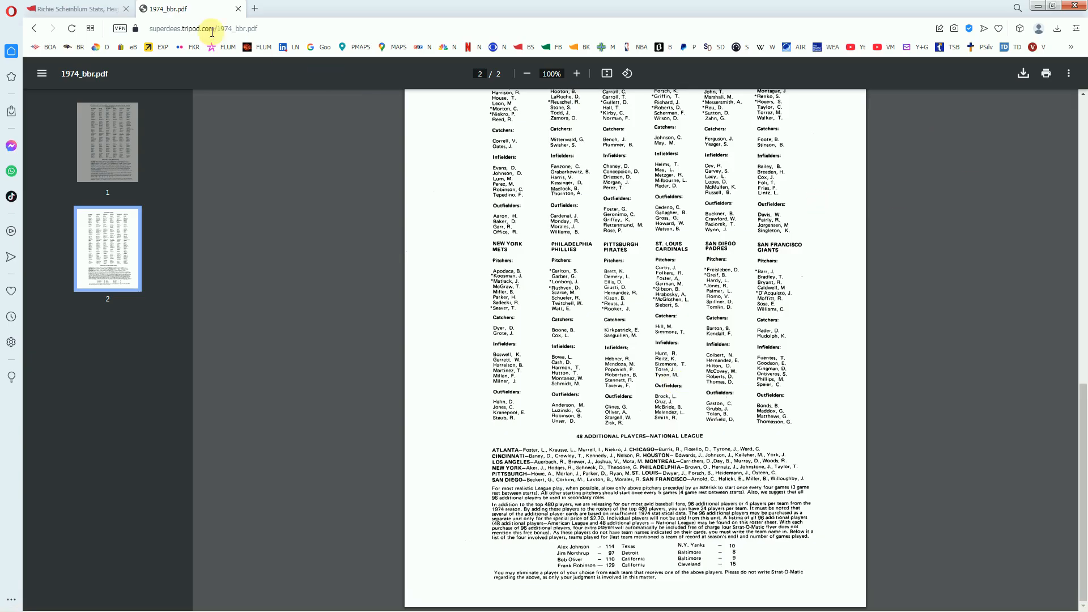
left_click(99, 13)
left_click_drag(1079, 141, 1083, 45)
left_click(858, 92)
type("va")
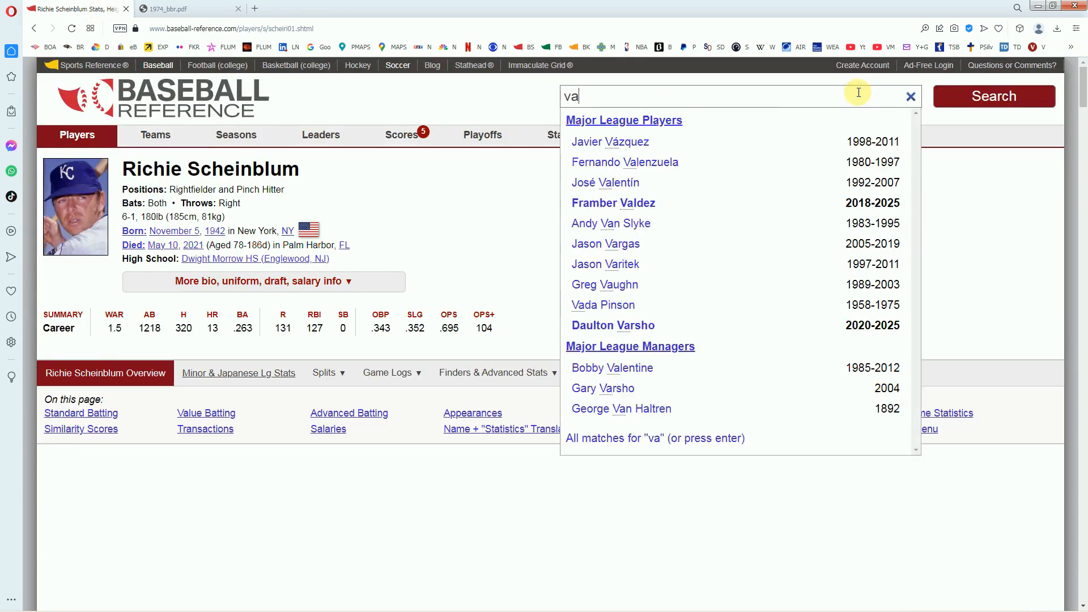
type("lentine")
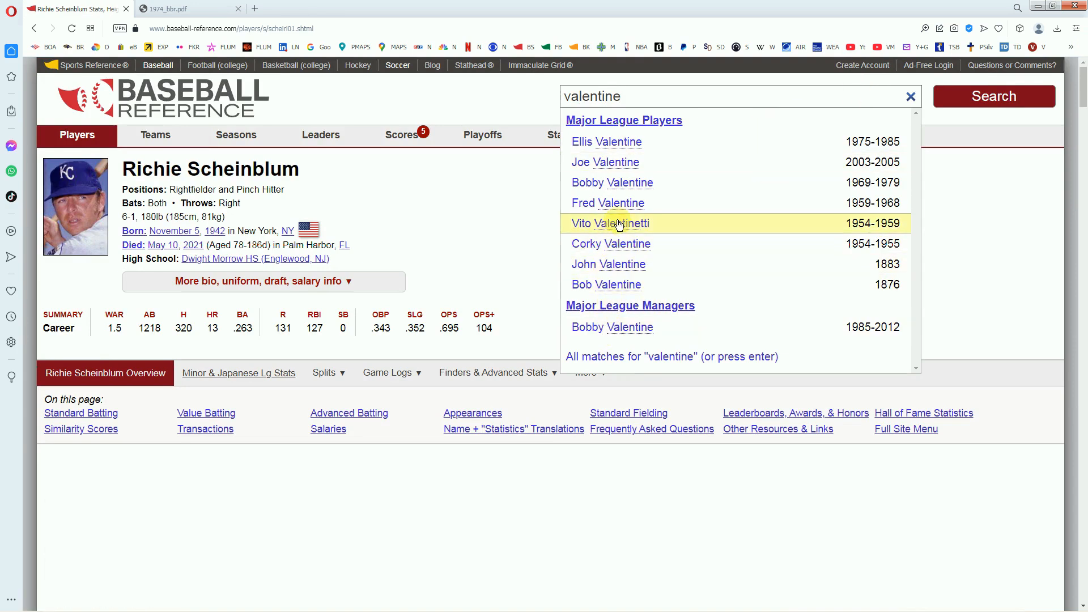
left_click(641, 185)
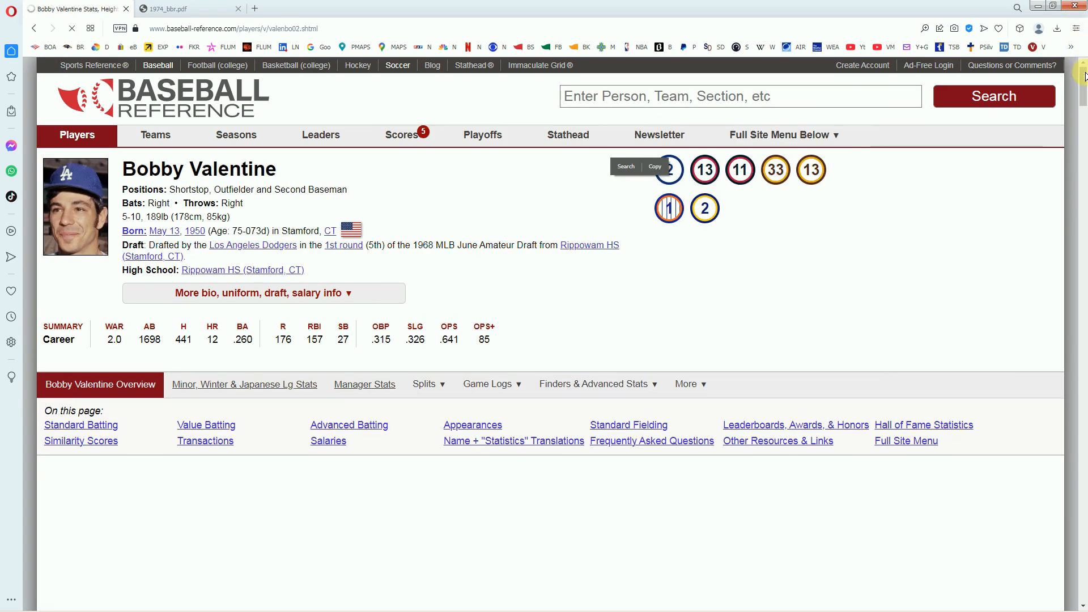
scroll(1081, 96, "down", 3)
left_click_drag(1081, 110, 1055, 122)
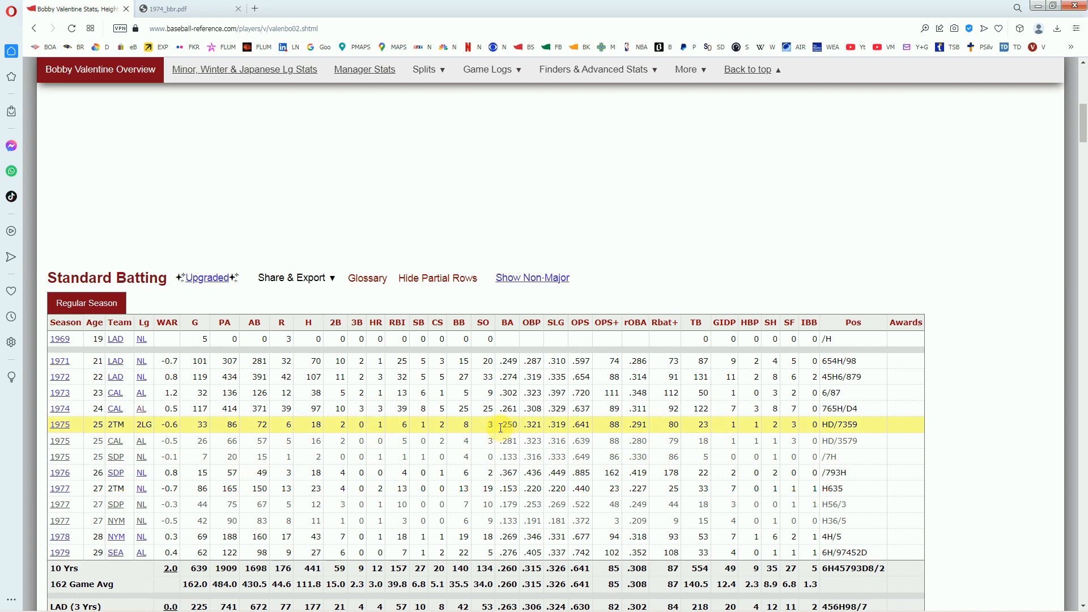
- Switch to the Excel roster, complete Scheinblum's value of 1 in pink column I, and enter 10000 in blue column G for Bobby Valentine
mouse_move(311, 601)
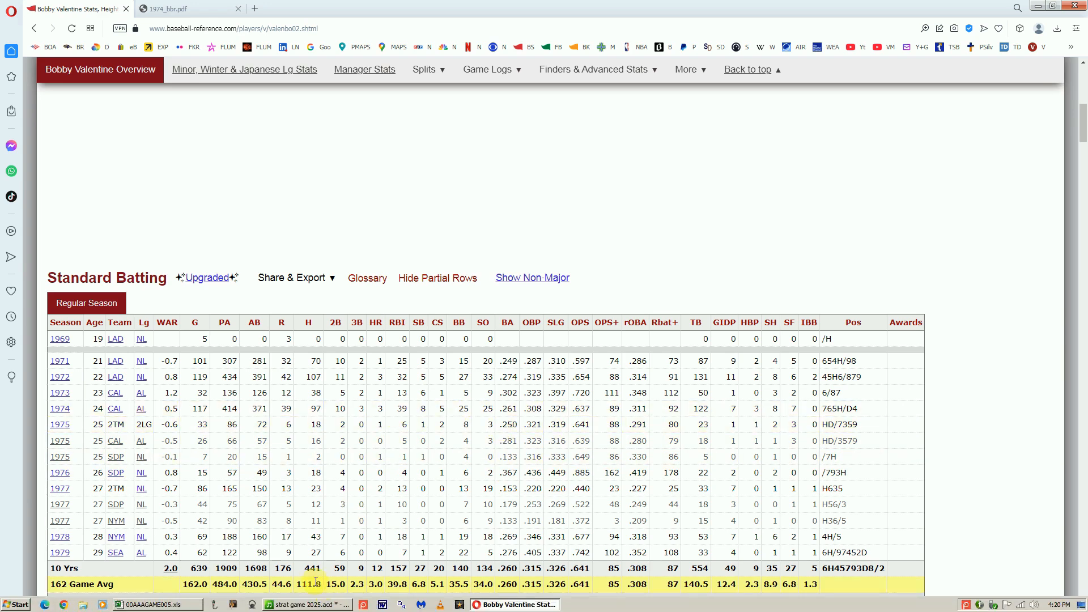
left_click(286, 603)
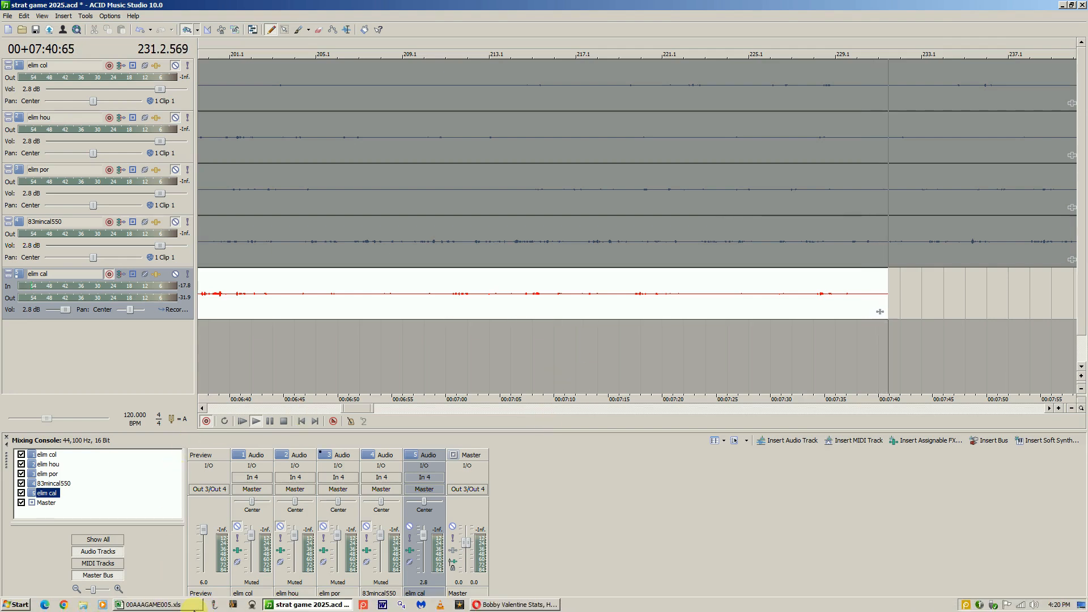
left_click(159, 604)
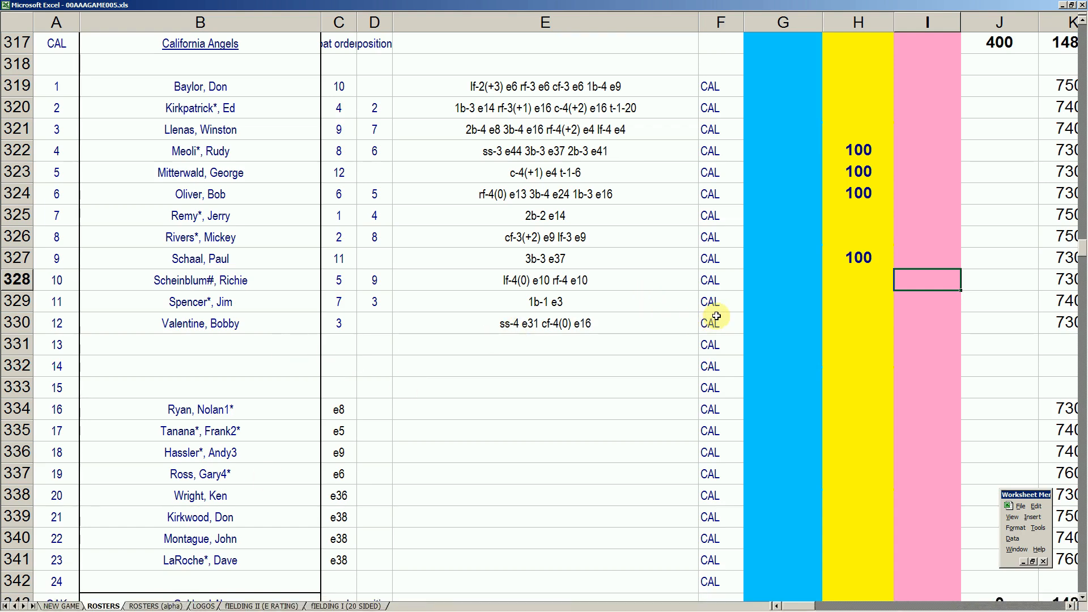
type("1")
left_click(745, 323)
type("10000")
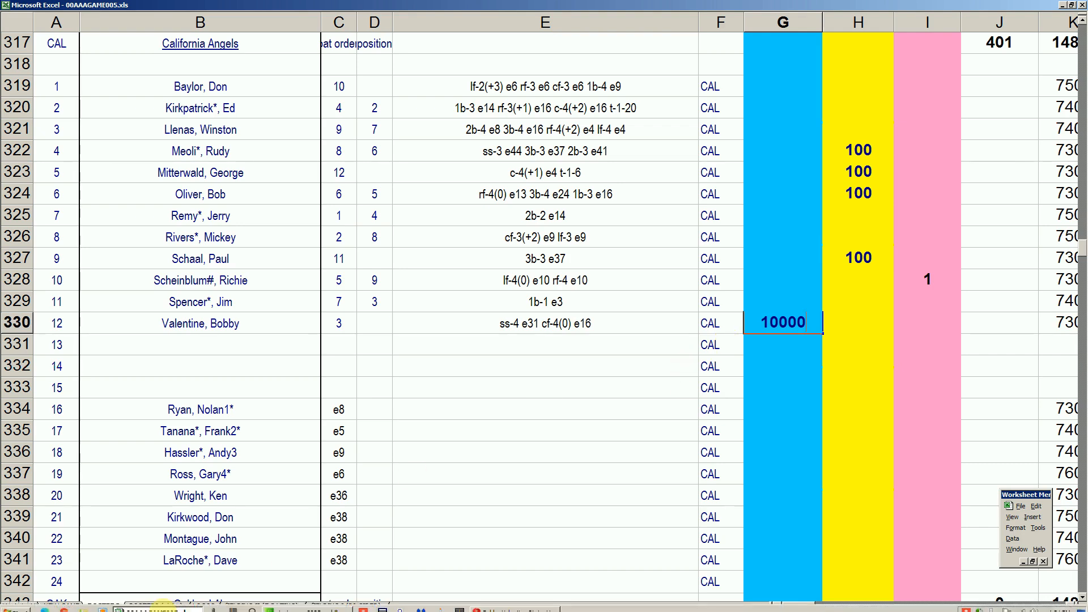
- Recheck Bobby Valentine's Standard Batting table in Opera, then switch to the Excel roster and set his blue column G value to 10000
mouse_move(283, 607)
left_click(513, 604)
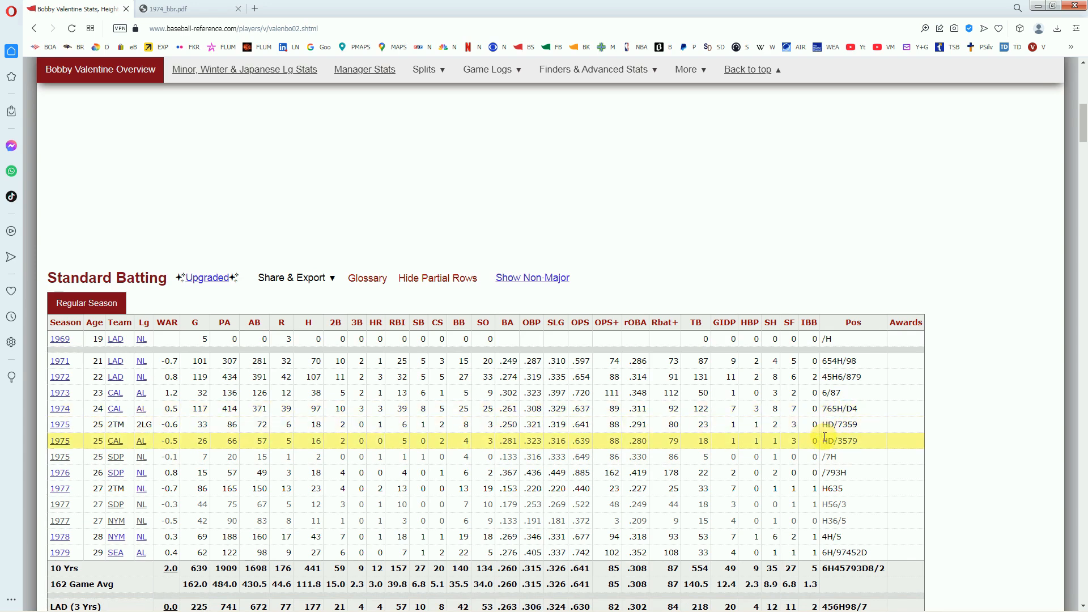
mouse_move(339, 609)
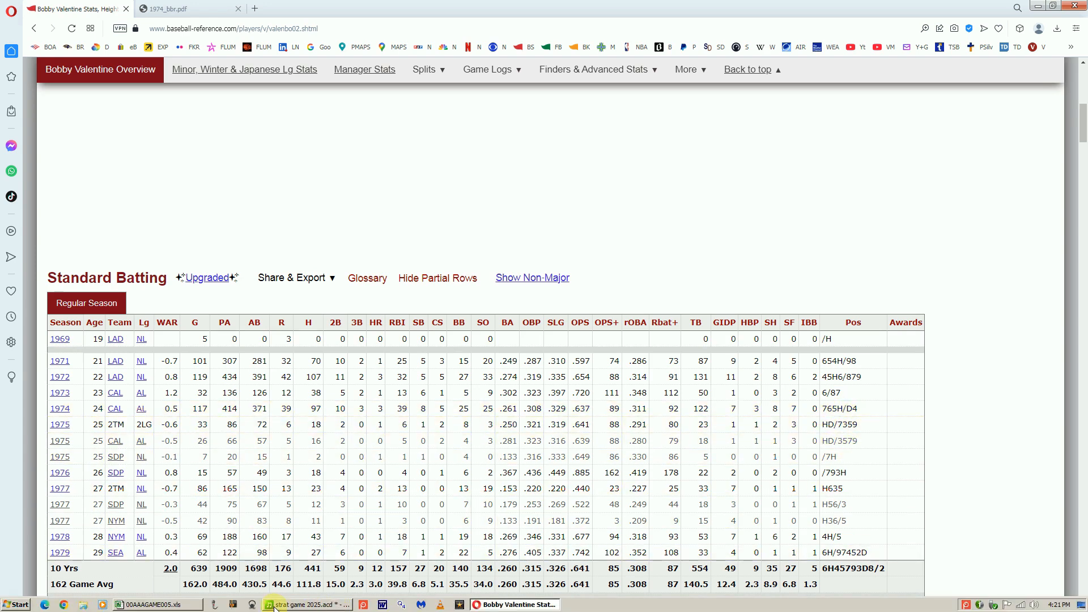
left_click(169, 605)
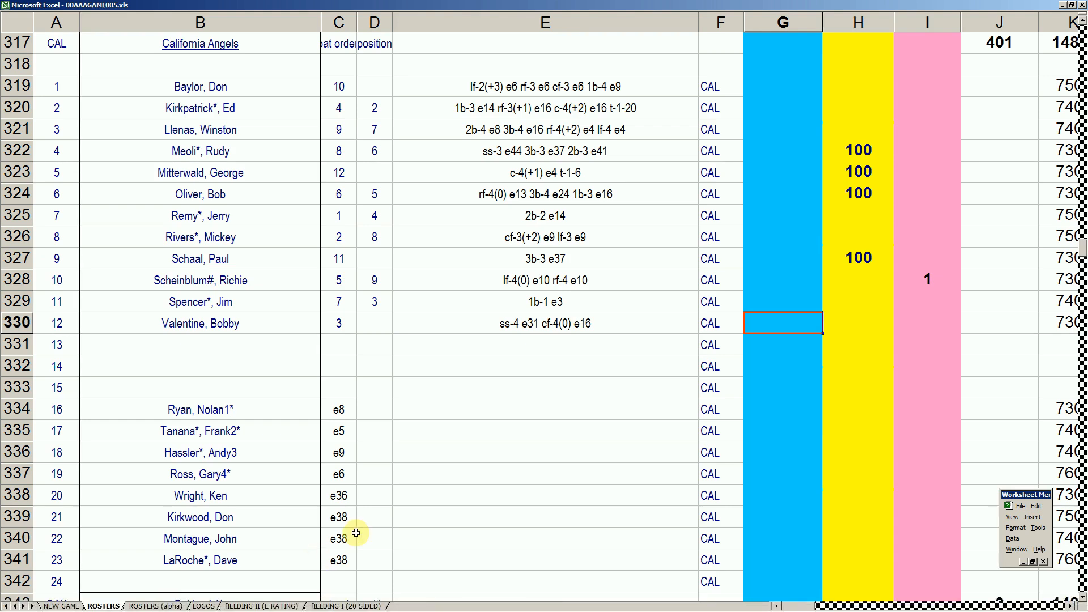
type("100000000")
key("Return")
key("Up")
type("10000")
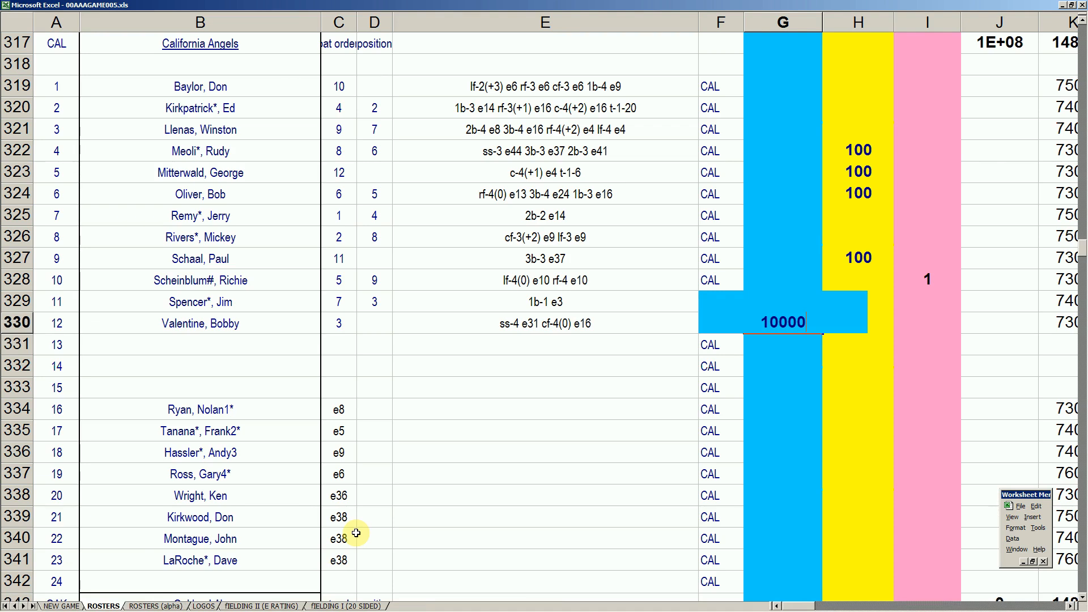
key("Return")
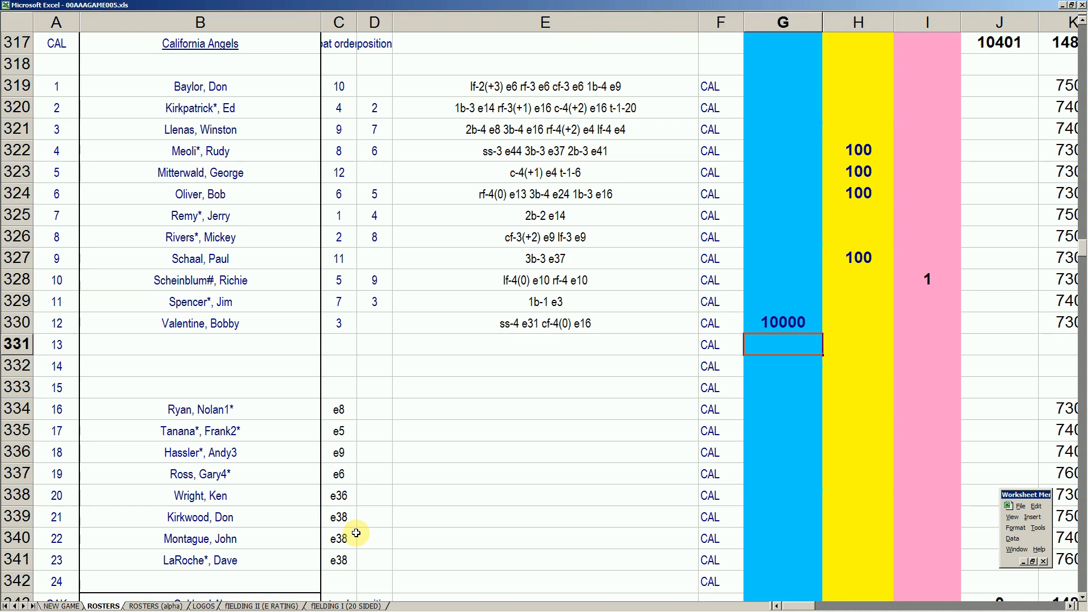
- Enter 10000 in blue column G for Nolan Ryan
key("Down")
key("Down")
key("Down")
type("10000")
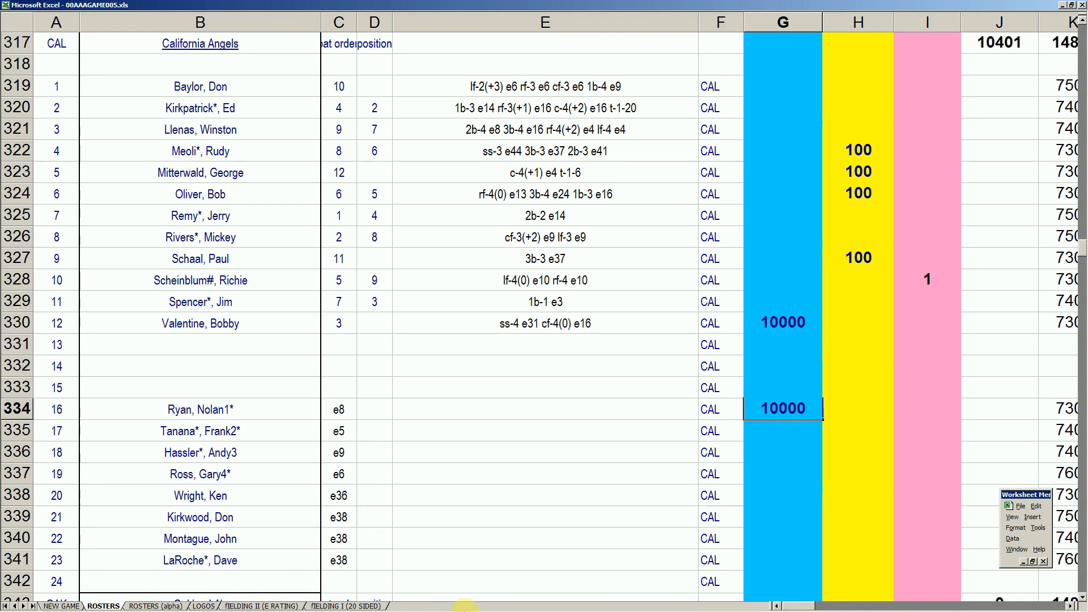
- Switch to Opera, search Baseball Reference for "ken wright", and view Ken Wright's Standard Pitching table
mouse_move(441, 606)
left_click(500, 602)
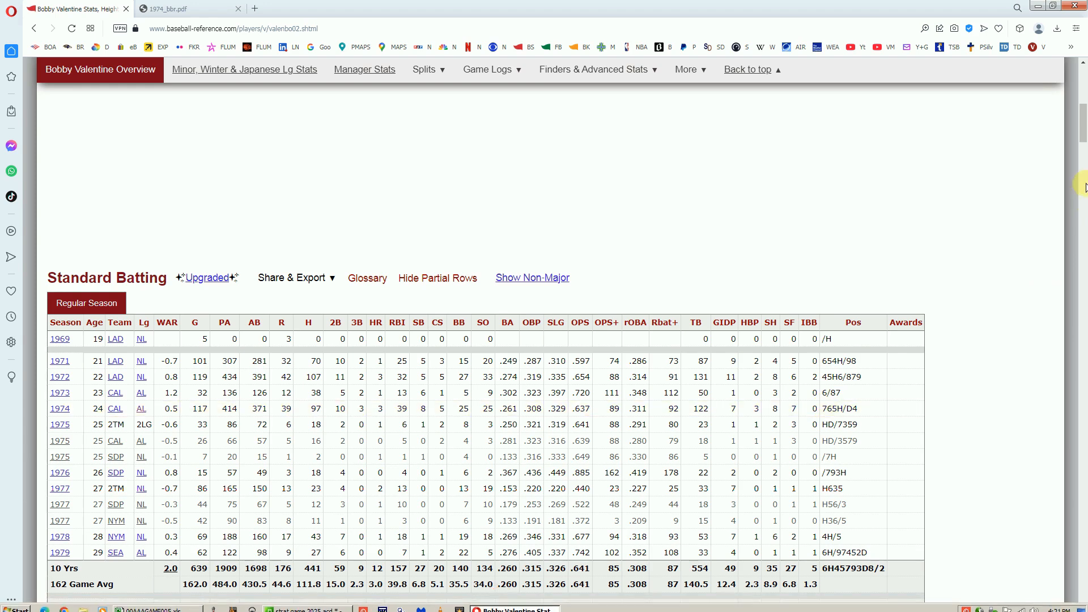
left_click_drag(1084, 131, 1087, 31)
left_click(800, 90)
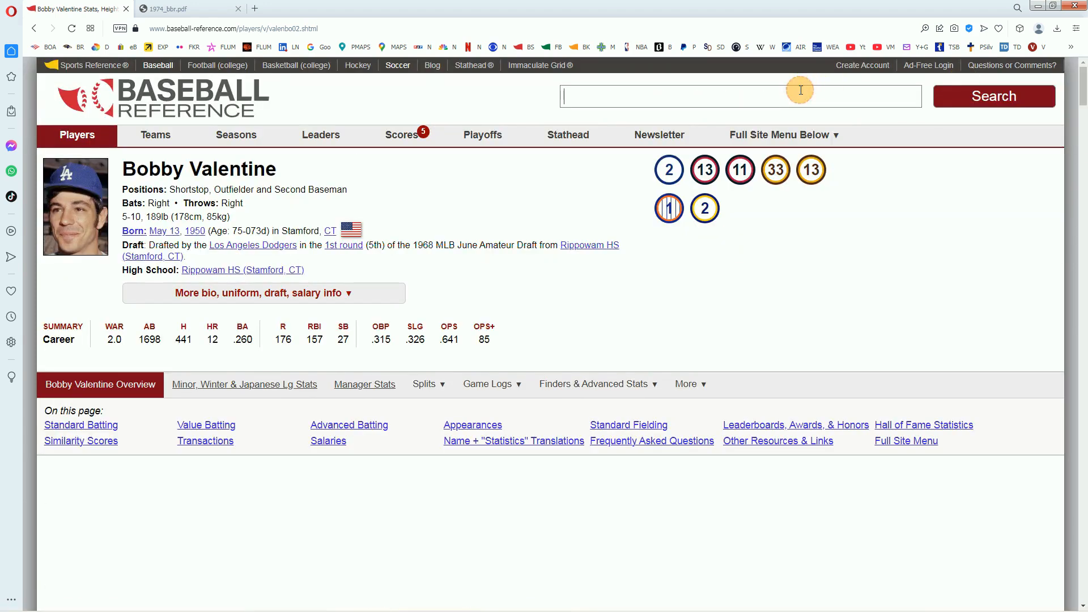
type("ken wright")
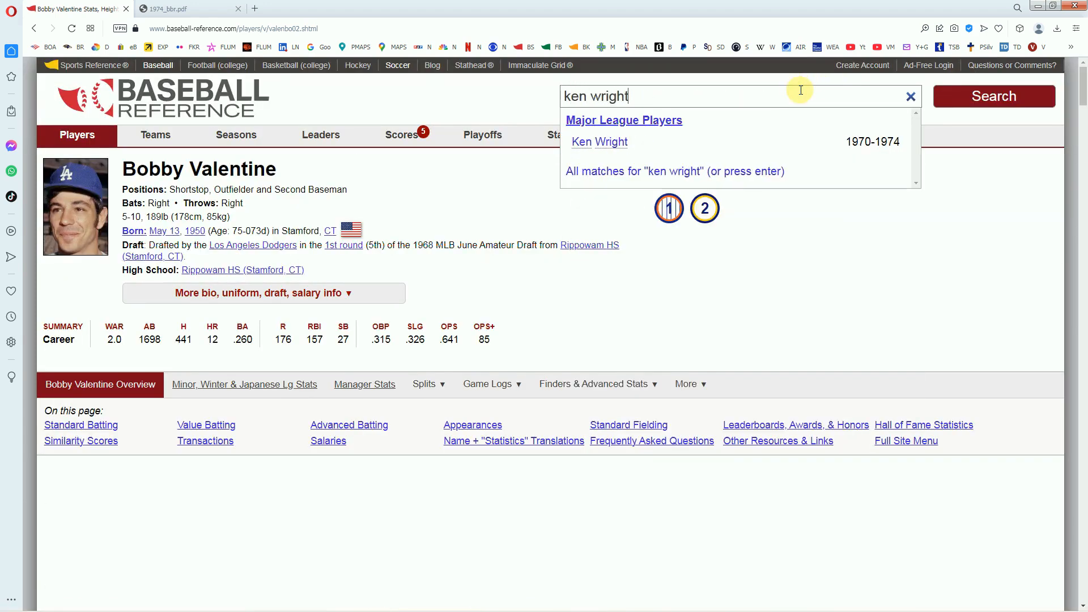
left_click(617, 143)
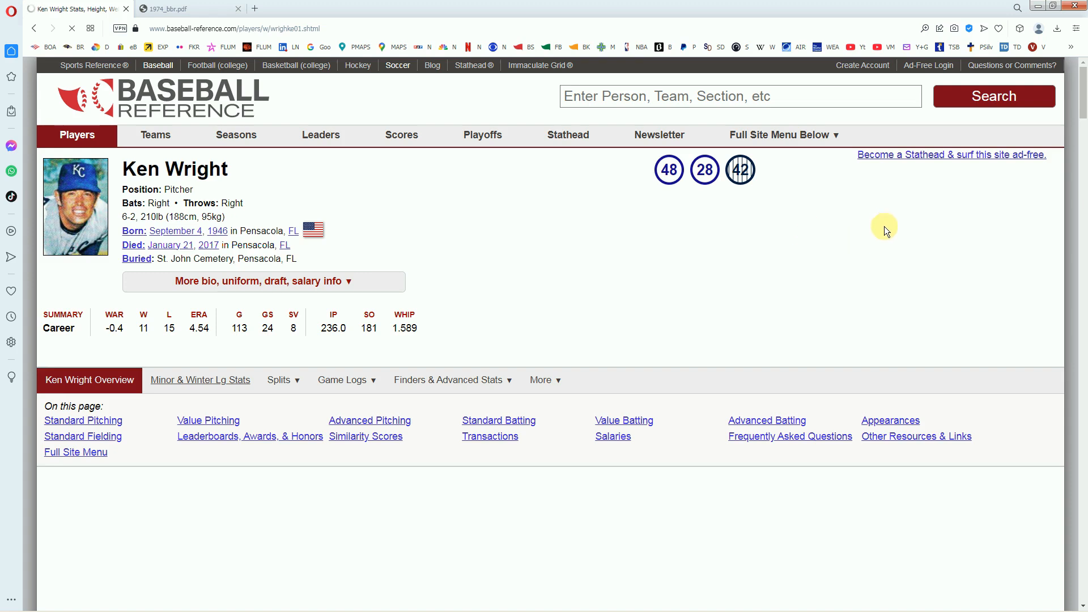
left_click_drag(1083, 105, 1083, 162)
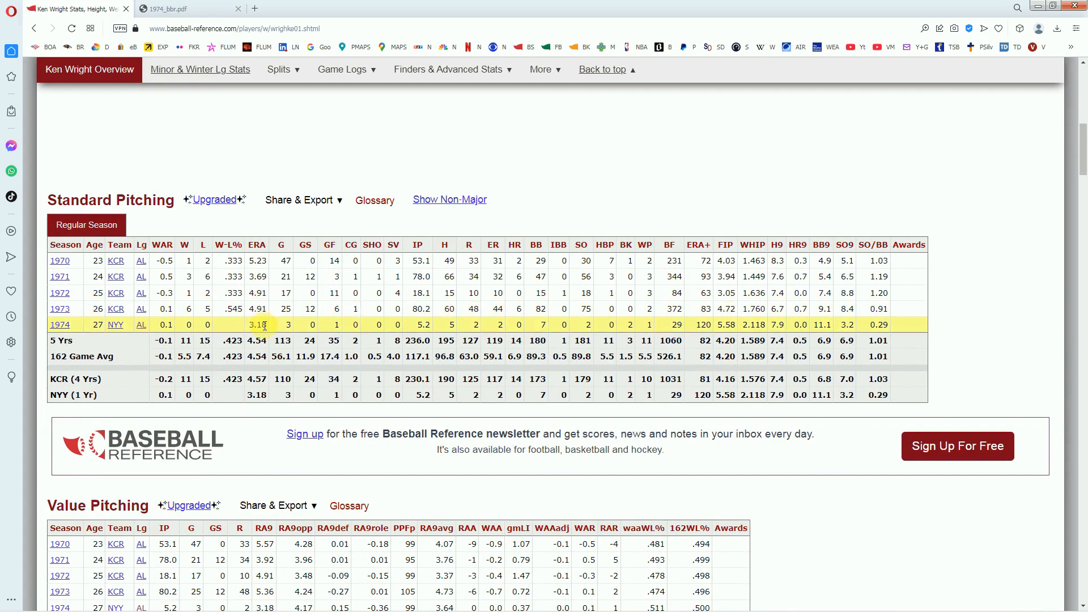
mouse_move(332, 609)
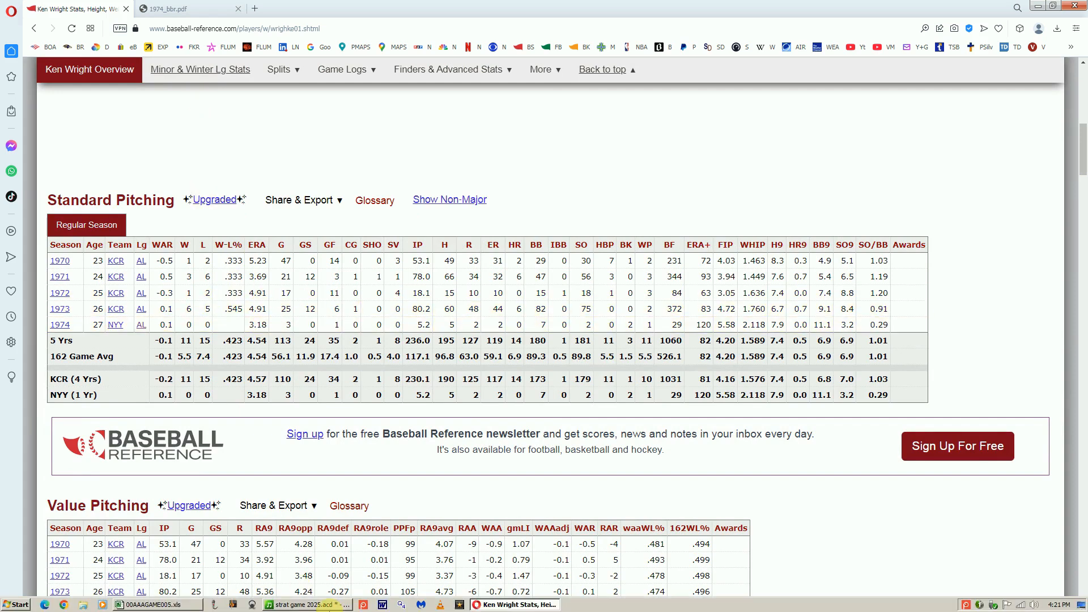
left_click(192, 604)
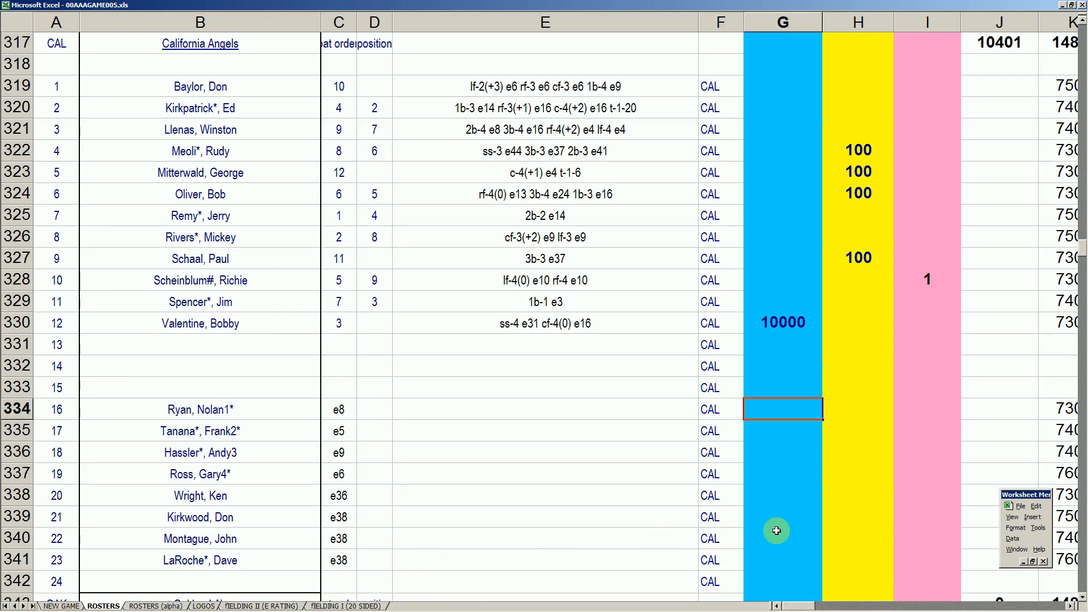
left_click(770, 459)
key("Right")
key("Down")
key("Down")
key("Right")
type("1")
key("Up")
key("Down")
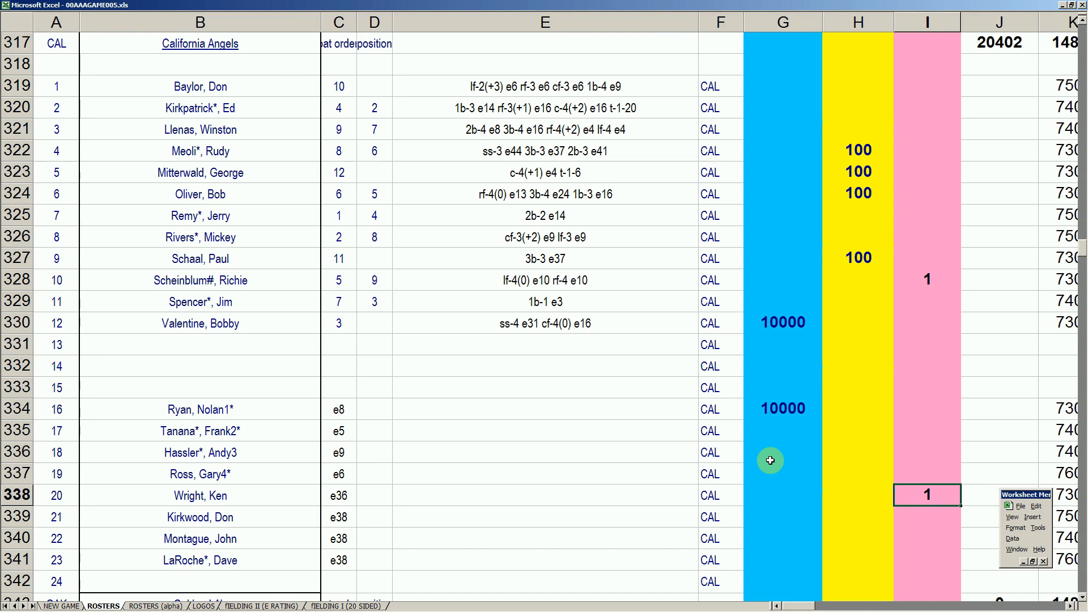
key("Up")
key("Down")
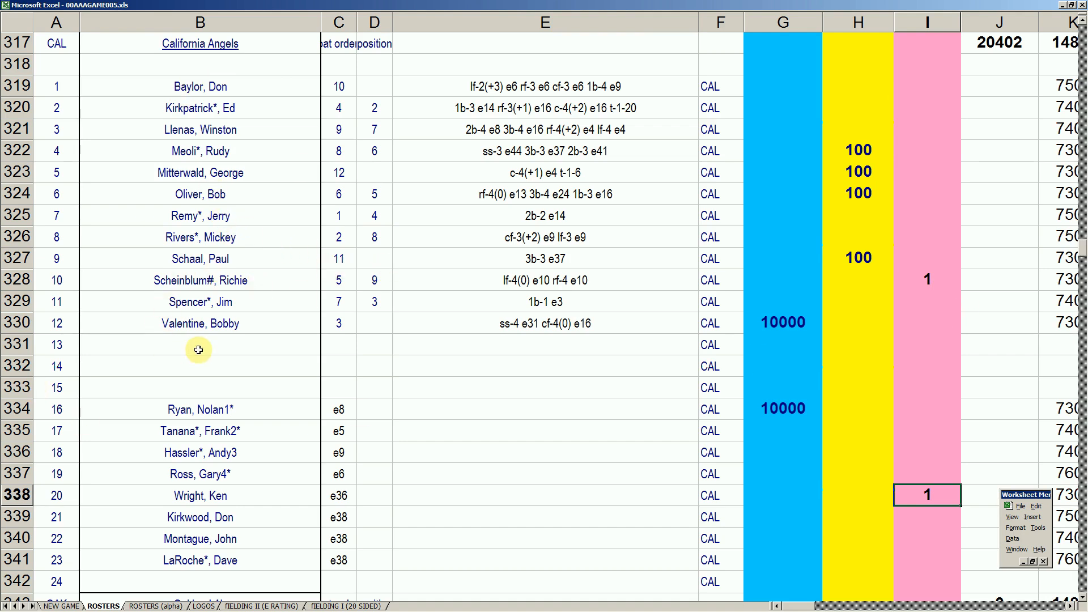
- Review the California Angels players without a recorded value, including Spencer, Rivers, Llenas, Kirkpatrick, Hassler and LaRoche
left_click(233, 302)
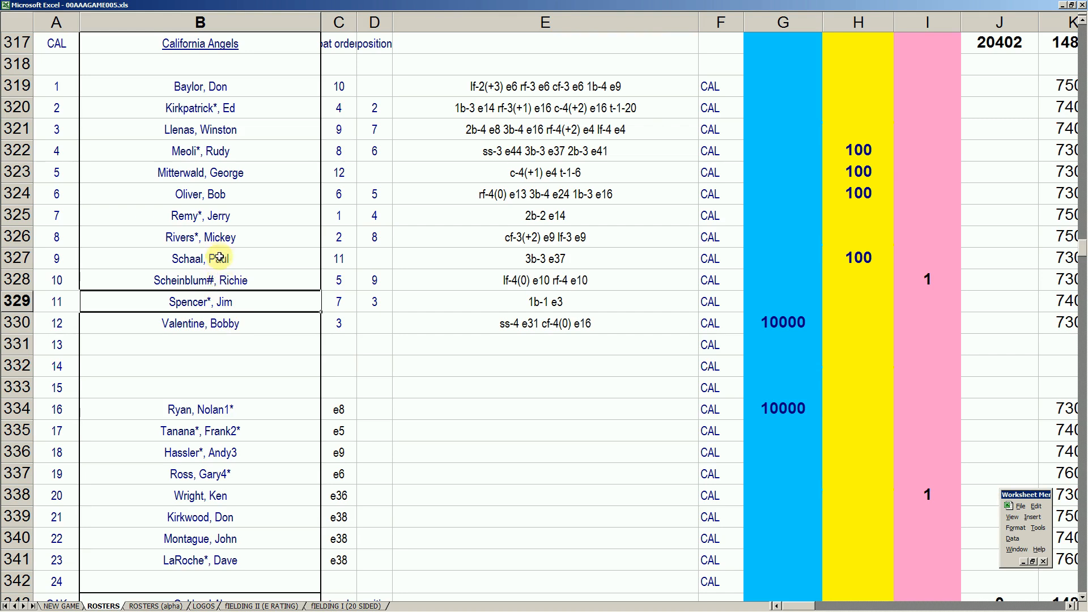
left_click(218, 236)
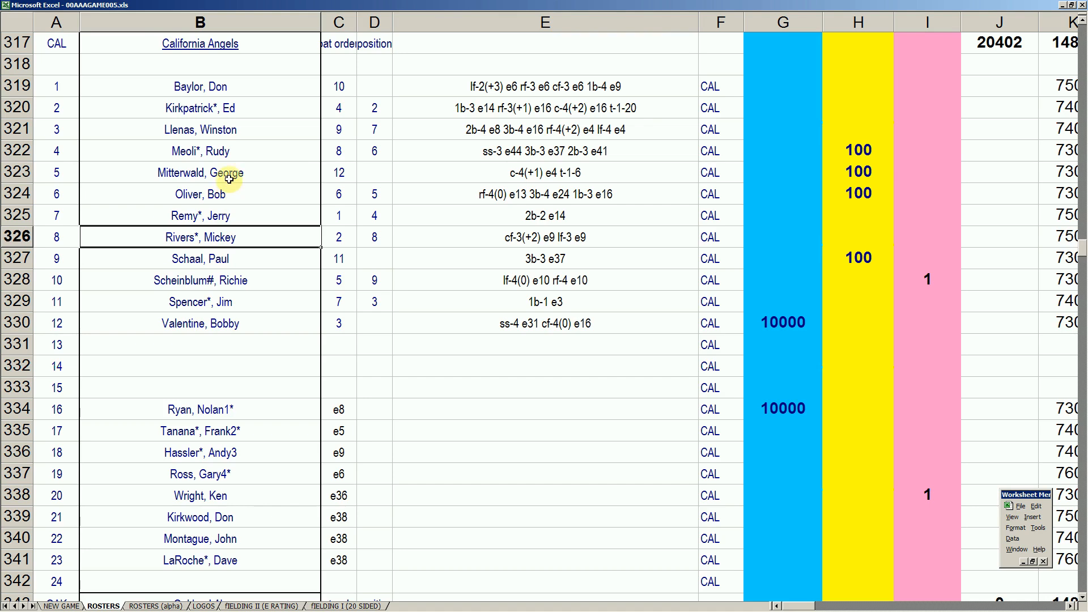
left_click(235, 130)
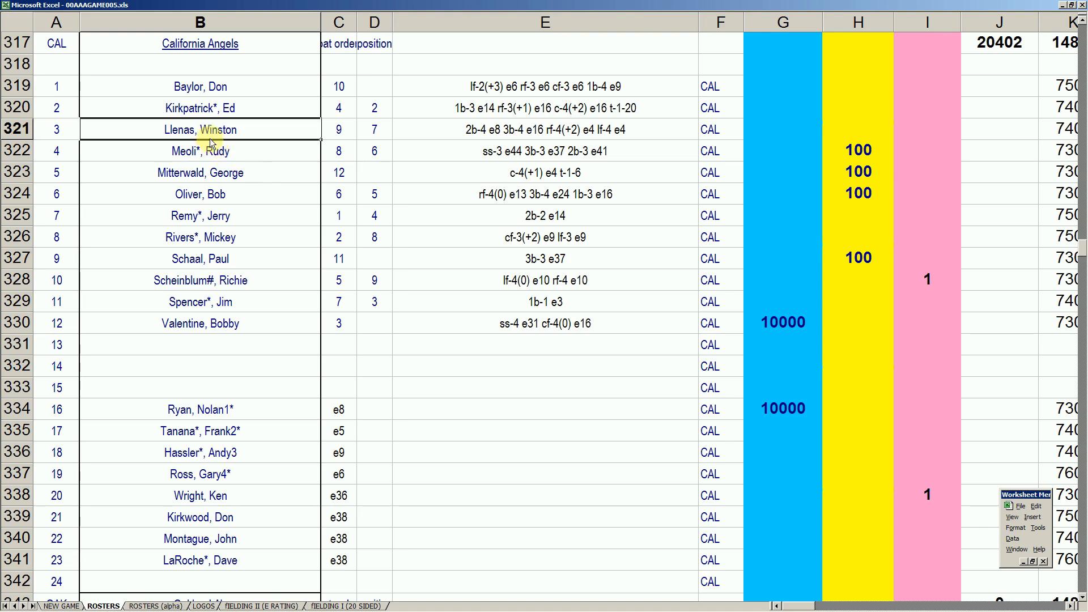
left_click(235, 108)
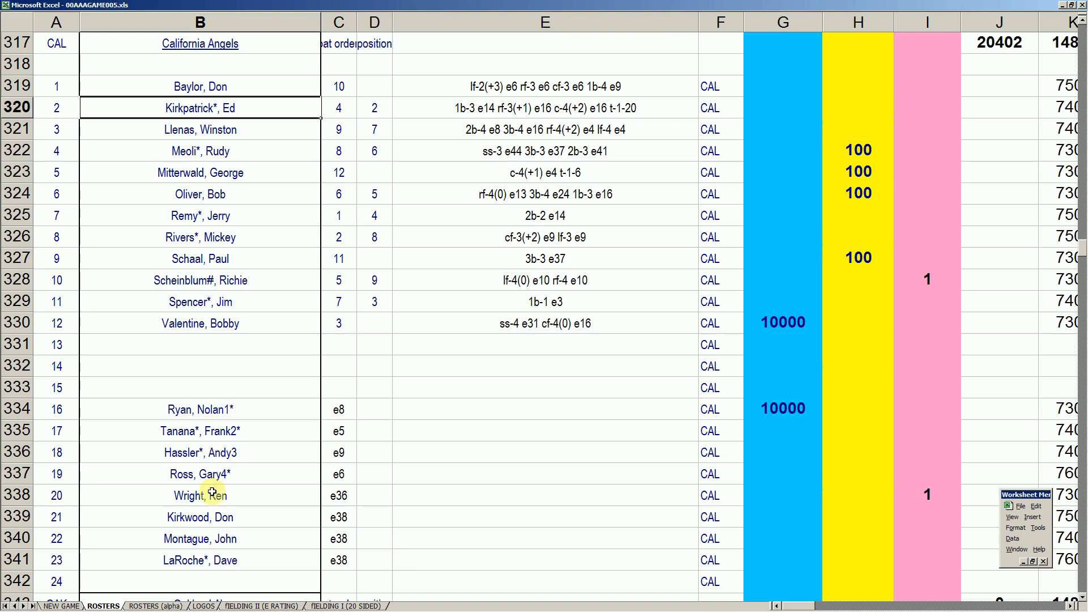
left_click(219, 451)
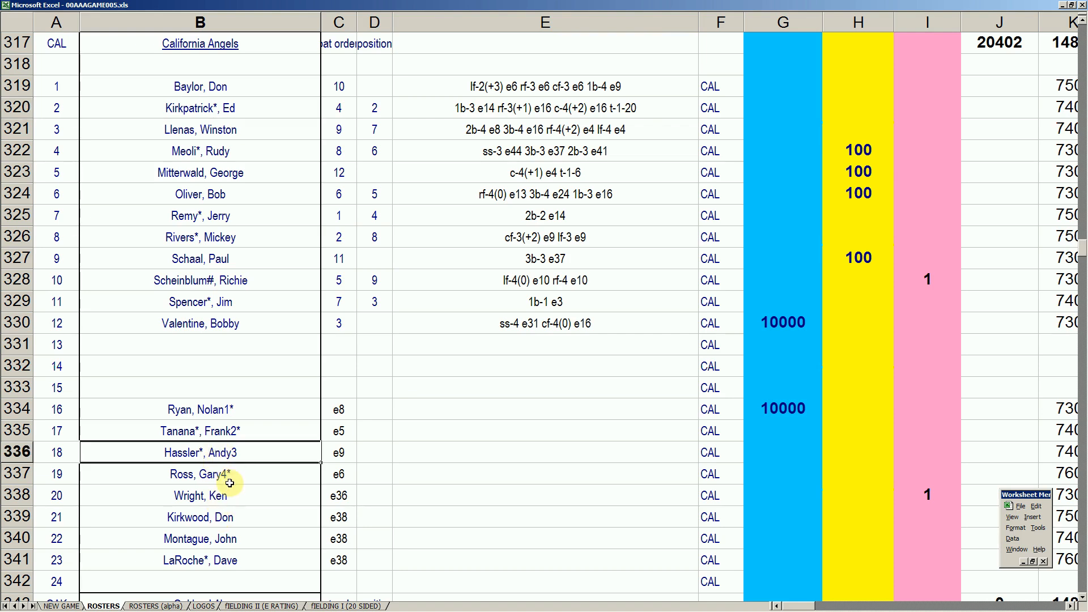
left_click(242, 557)
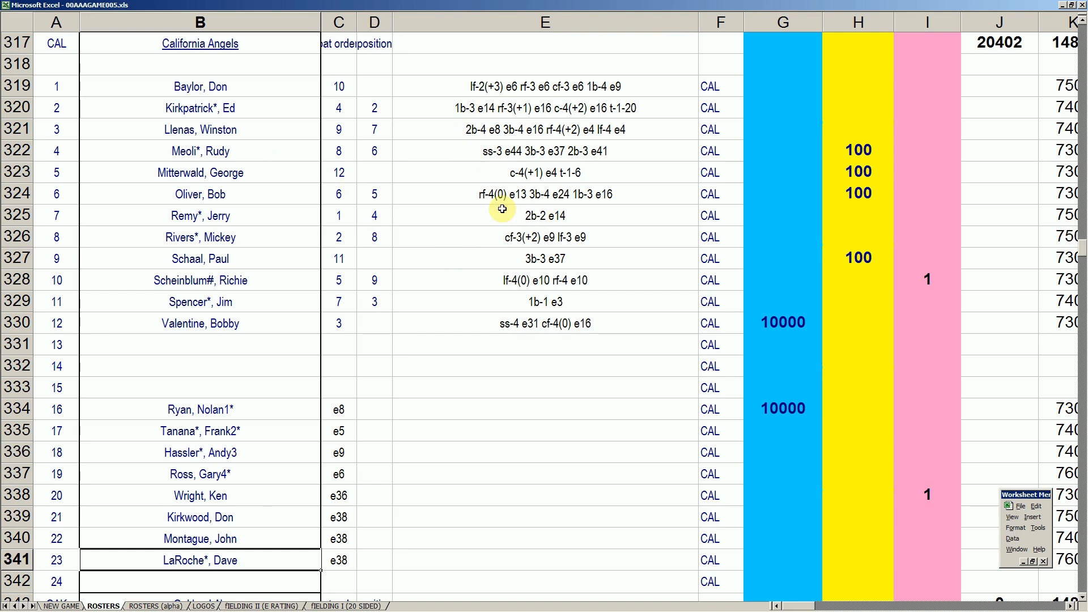
left_click(467, 477)
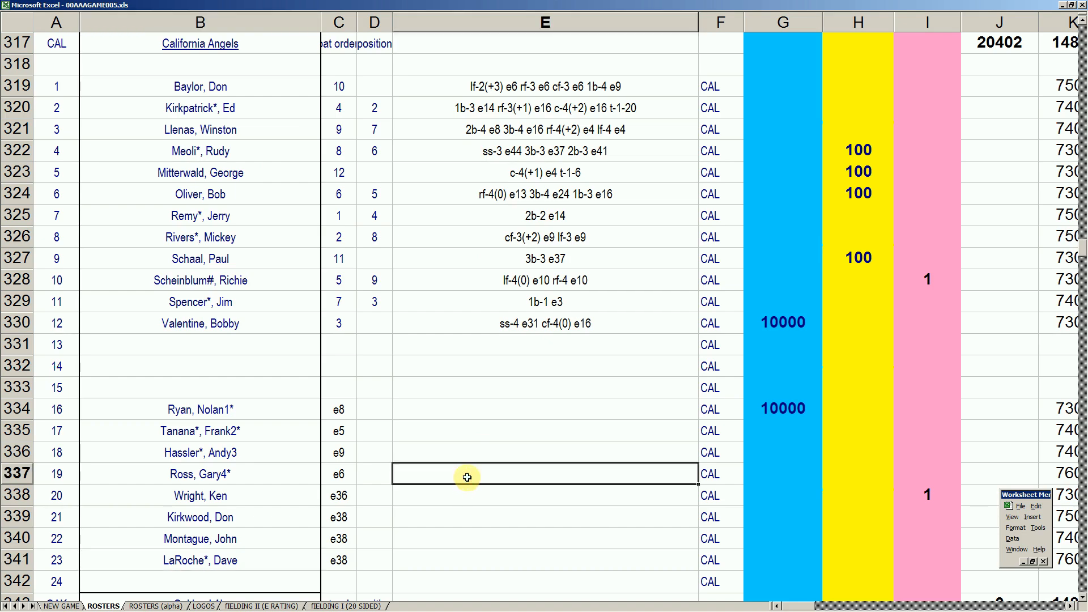